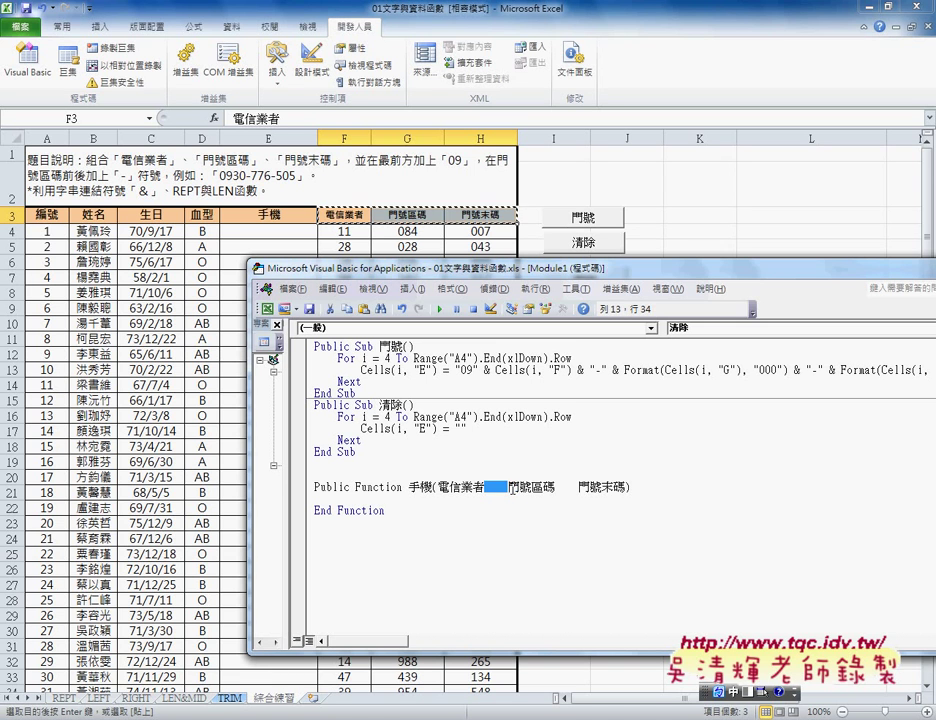
Rewrite the 手機 header as 手機(電信業者, 區碼, 末碼), using commas between the parameters
{"action": "type", "text": ","}
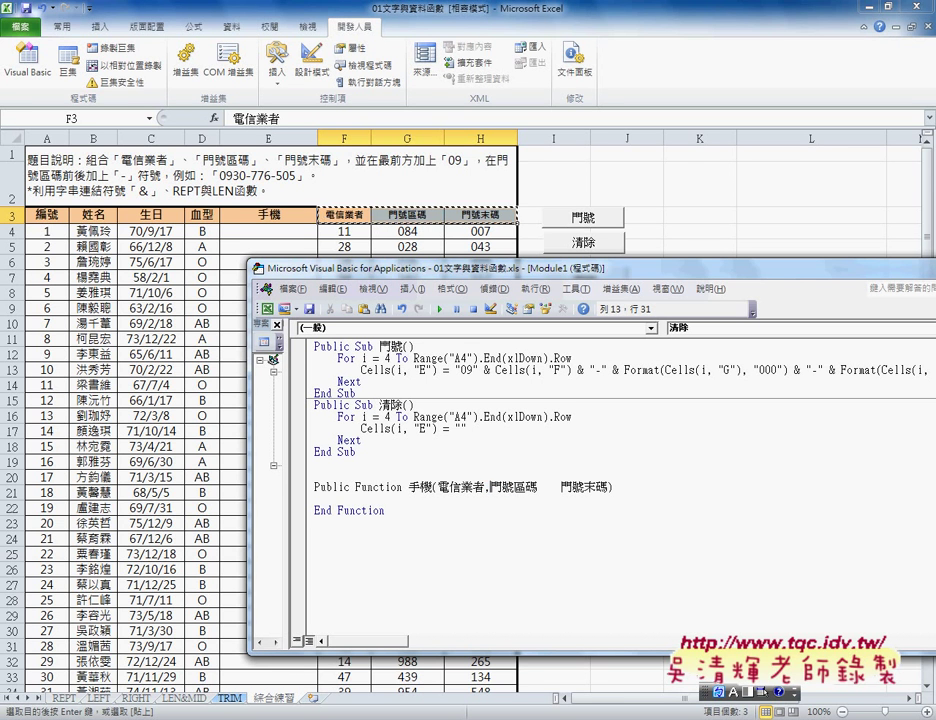
{"action": "key", "text": "Delete"}
{"action": "key", "text": "Delete"}
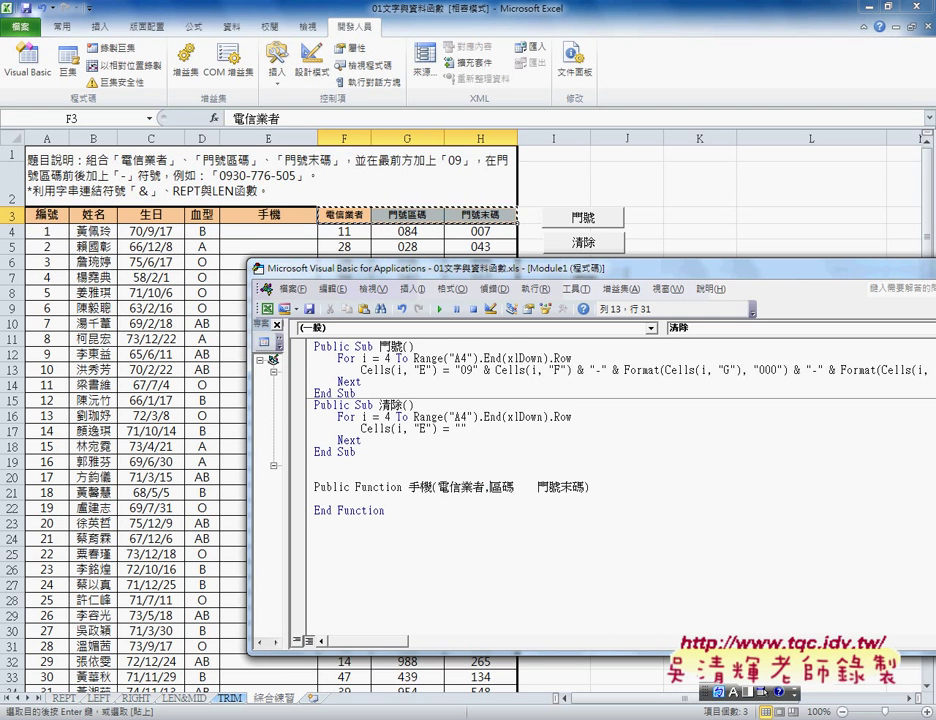
{"action": "key", "text": "Right"}
{"action": "key", "text": "Right"}
{"action": "key", "text": "Delete"}
{"action": "key", "text": "Delete"}
{"action": "key", "text": "Delete"}
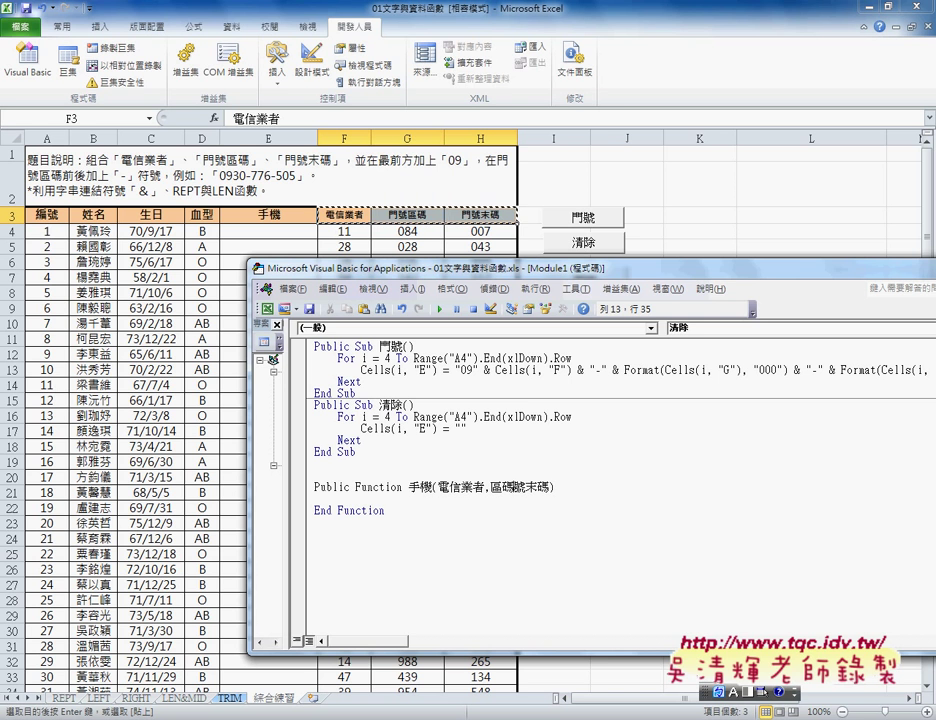
{"action": "key", "text": "Delete"}
{"action": "key", "text": "Delete"}
{"action": "key", "text": "Delete"}
{"action": "type", "text": ","}
{"action": "left_click", "coordinate": [551, 569]}
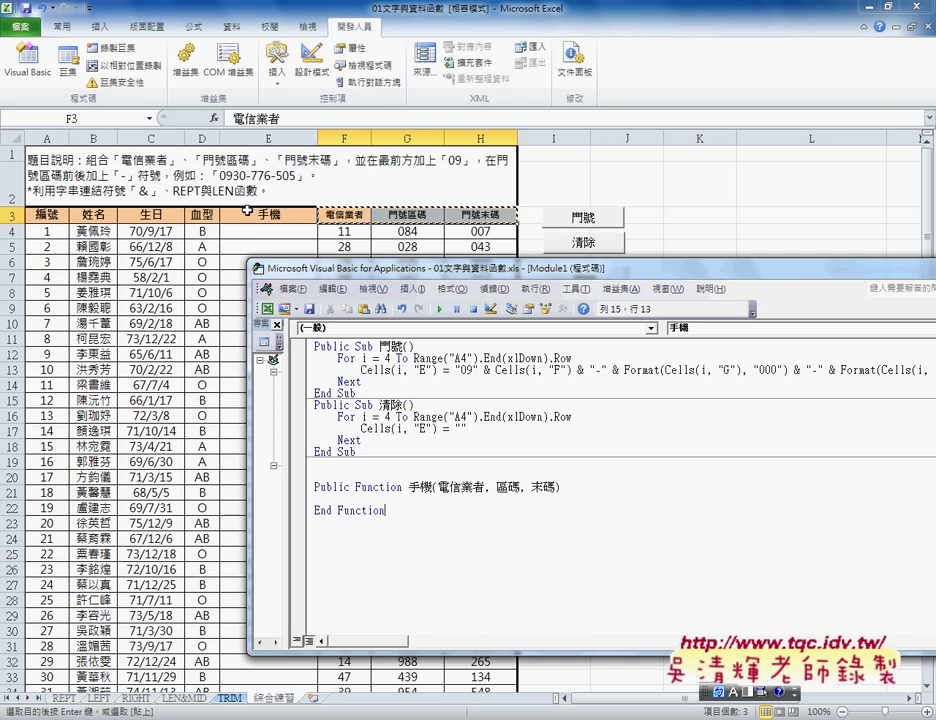
{"action": "left_click", "coordinate": [247, 233]}
Start a formula in E4 with the user-defined 手機 function from Insert Function
{"action": "type", "text": "="}
{"action": "left_click", "coordinate": [215, 119]}
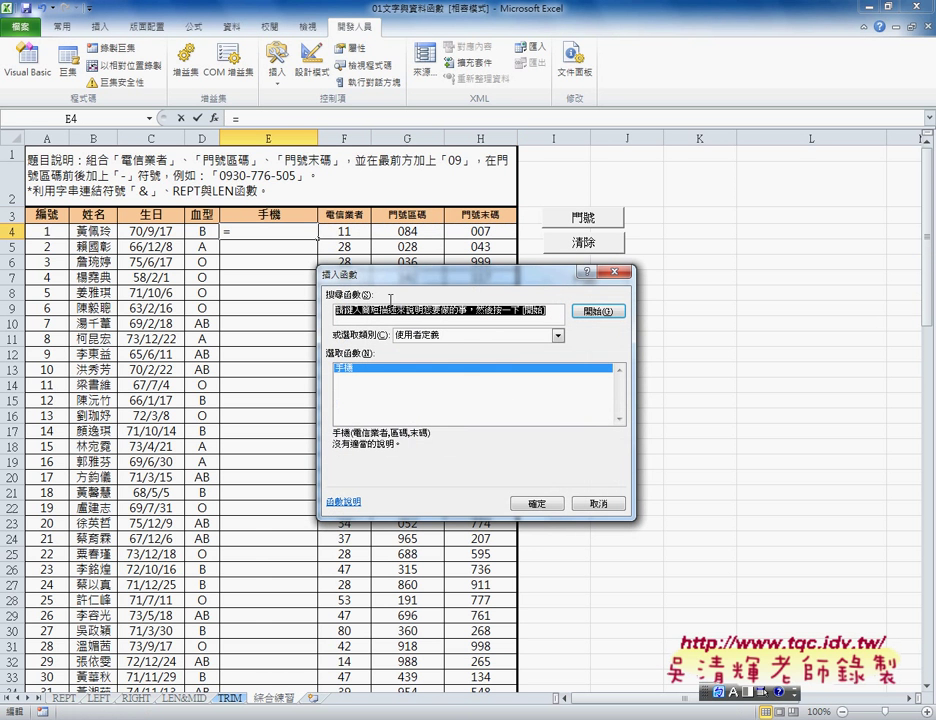
{"action": "left_click", "coordinate": [557, 336]}
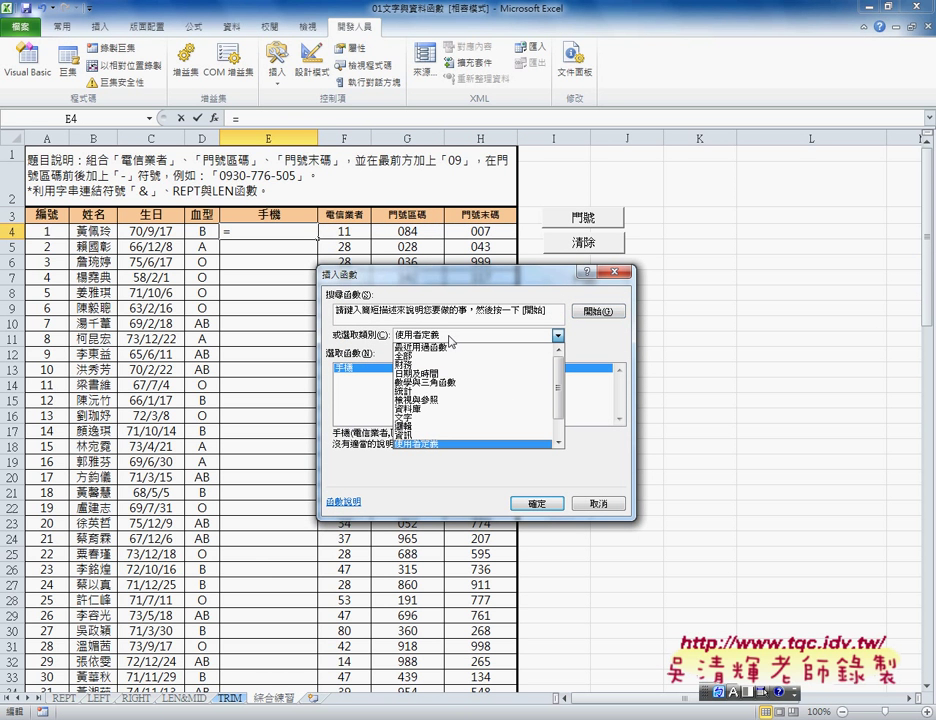
{"action": "left_click", "coordinate": [420, 443]}
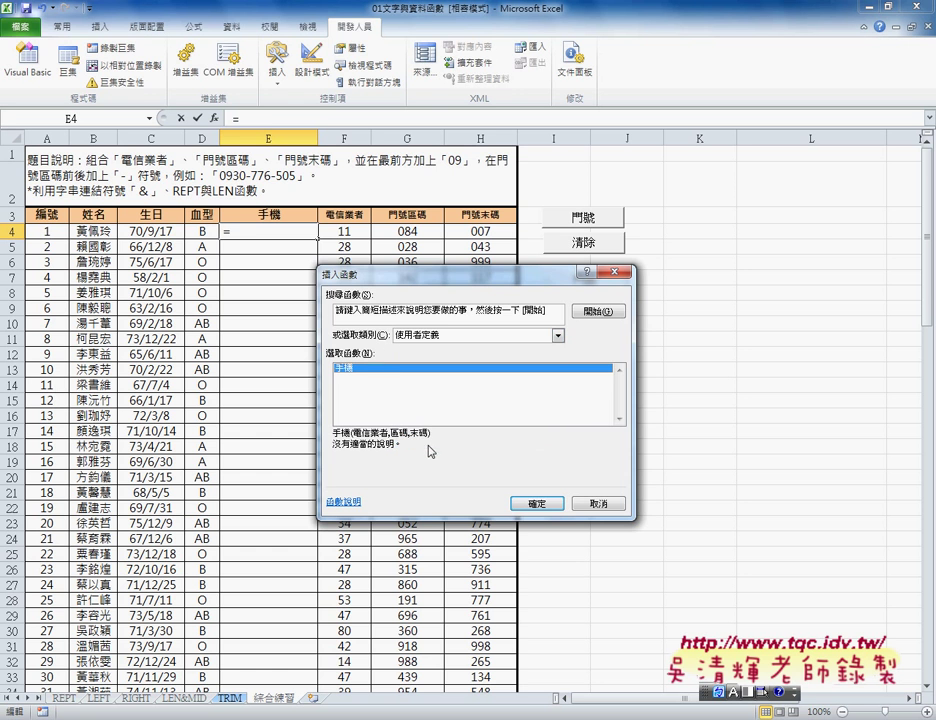
{"action": "left_click", "coordinate": [548, 504]}
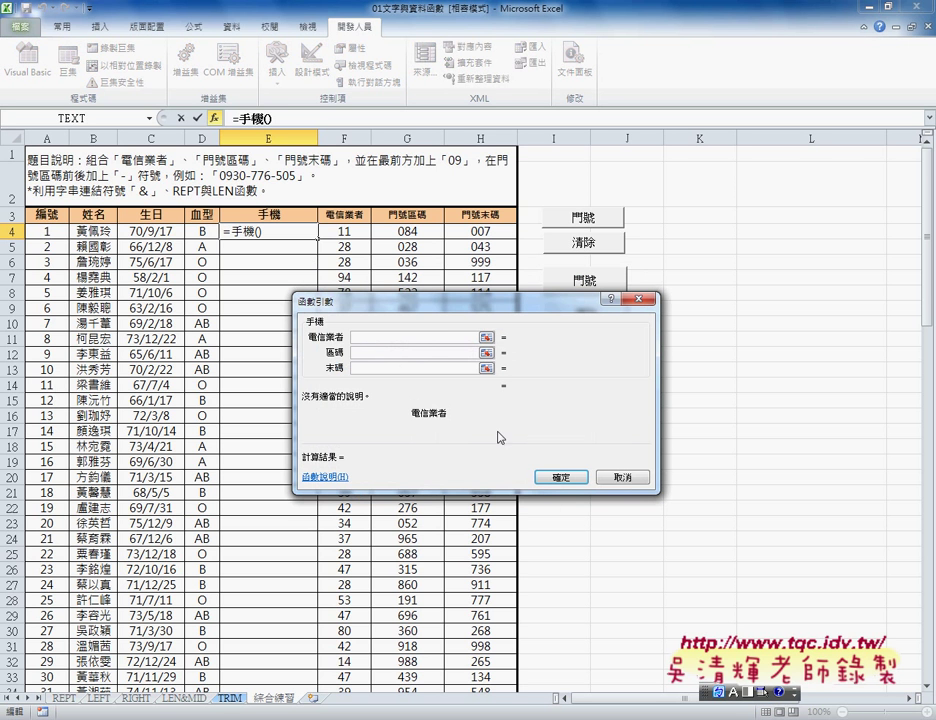
Try F4, G4 and H4 as the 手機 arguments, then cancel when the result is 0
{"action": "left_click", "coordinate": [345, 232]}
{"action": "left_click", "coordinate": [373, 354]}
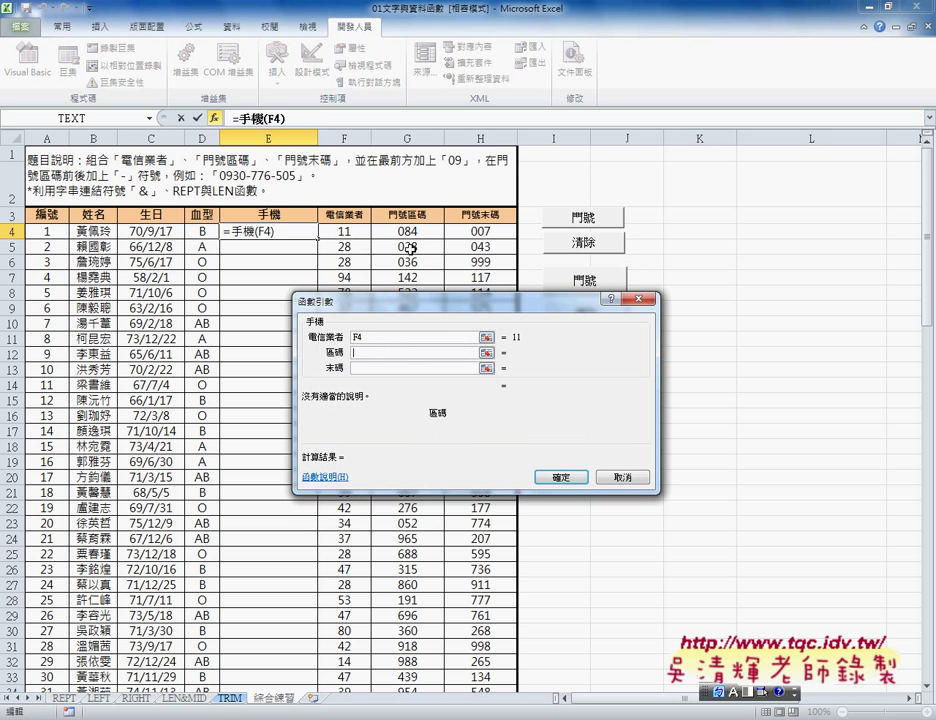
{"action": "left_click", "coordinate": [407, 232]}
{"action": "key", "text": "Tab"}
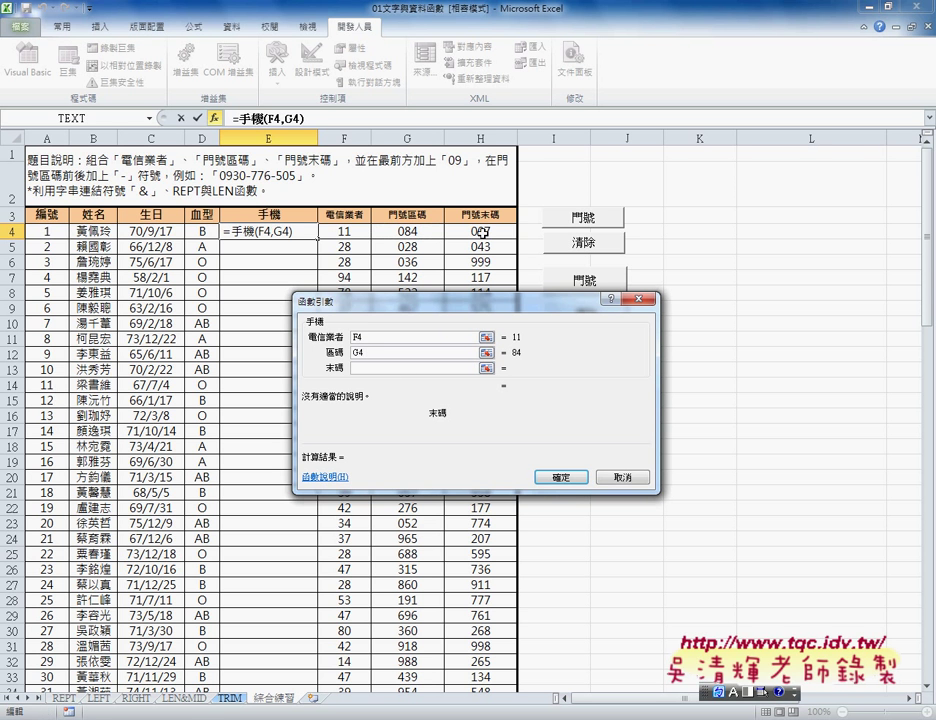
{"action": "left_click", "coordinate": [481, 231]}
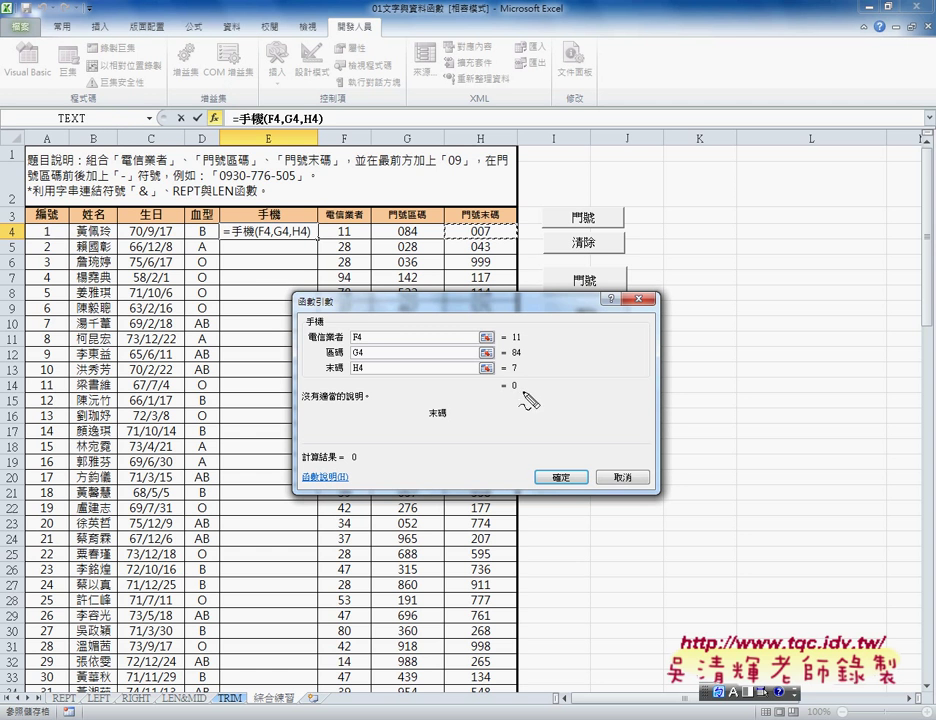
{"action": "key", "text": "shift"}
{"action": "left_click_drag", "start_coordinate": [514, 379], "coordinate": [519, 390]}
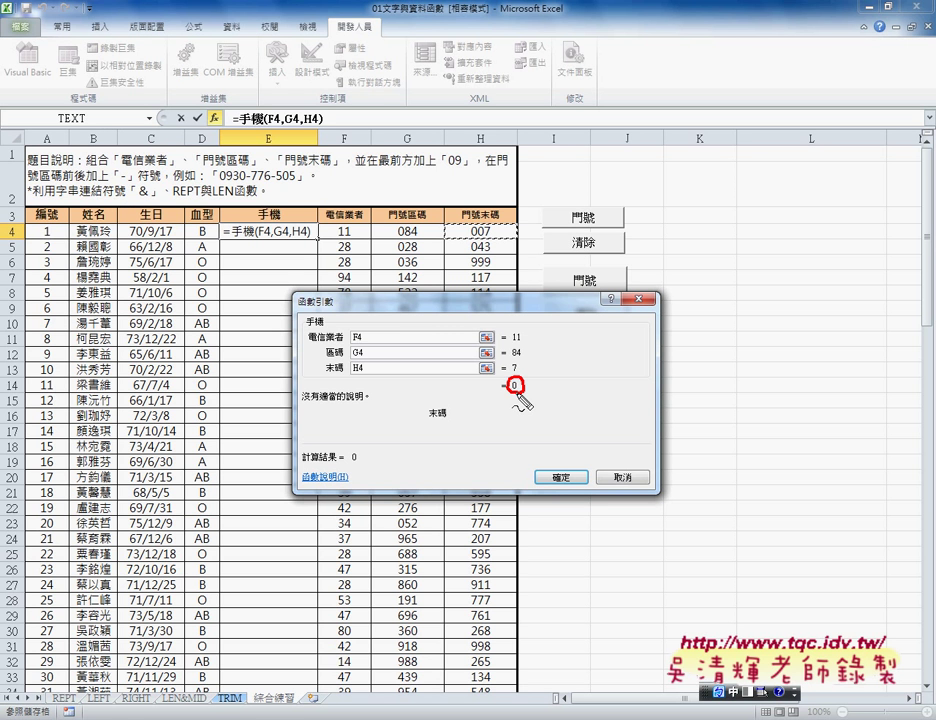
{"action": "key", "text": "Escape"}
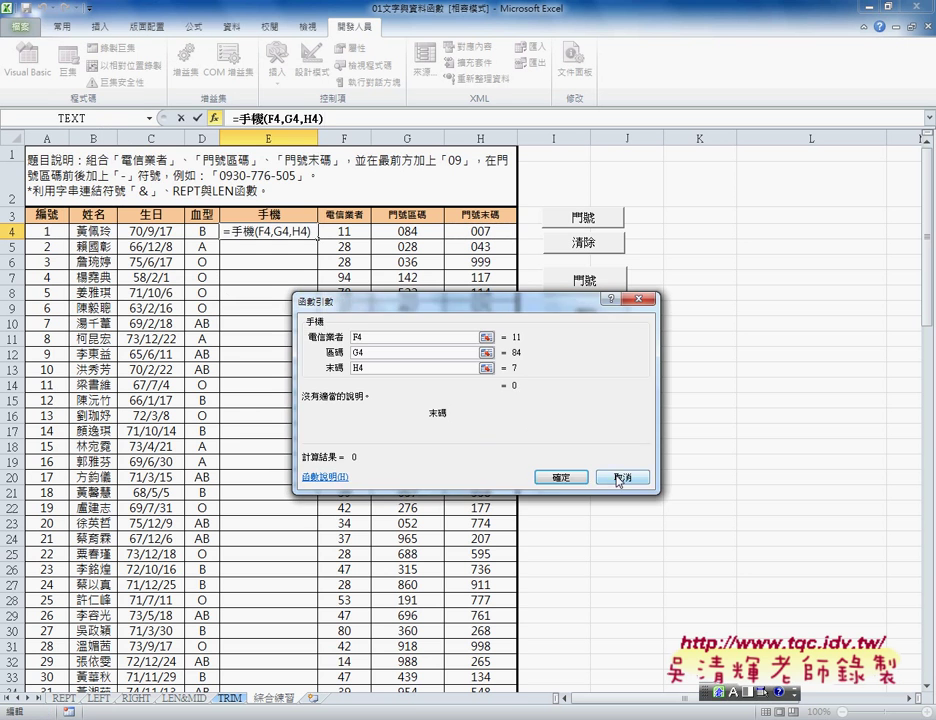
{"action": "left_click", "coordinate": [619, 480]}
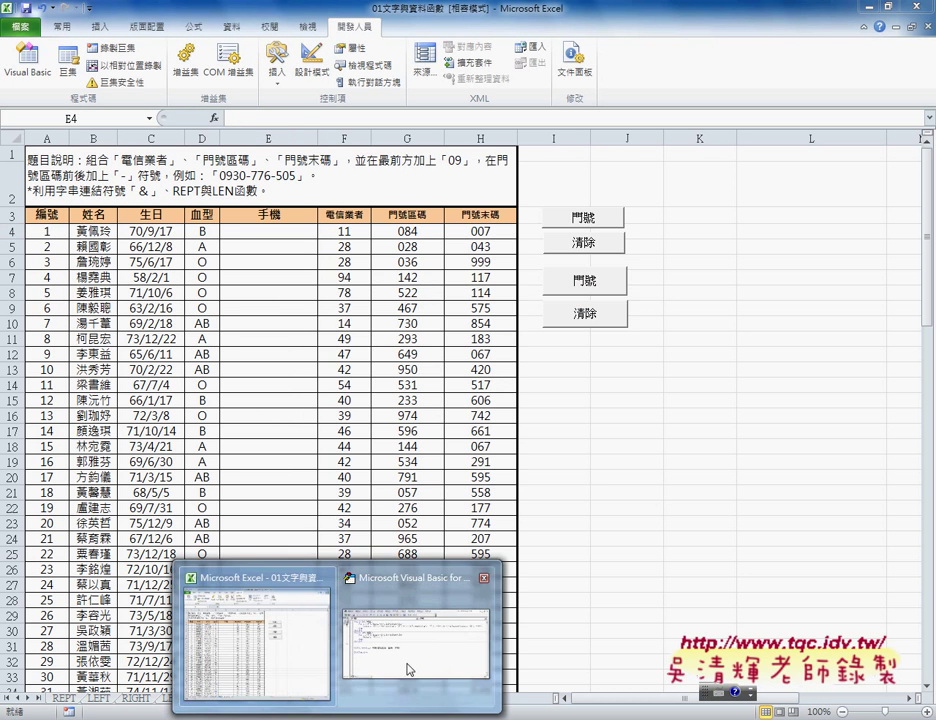
In the VBA editor, begin a 手機 = assignment line inside the function body
{"action": "left_click", "coordinate": [408, 668]}
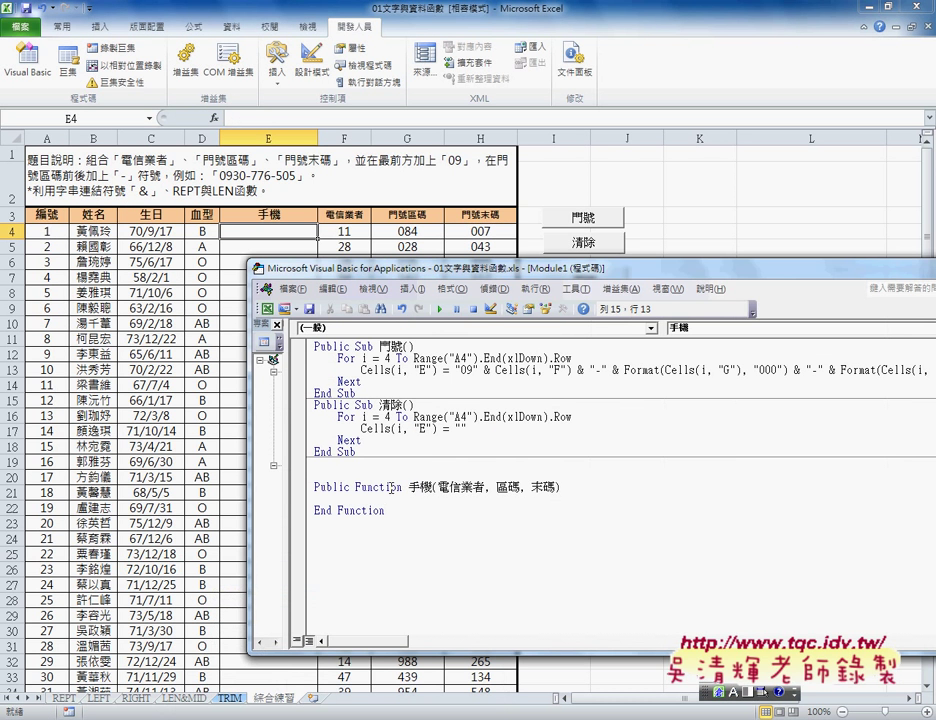
{"action": "left_click_drag", "start_coordinate": [408, 487], "coordinate": [428, 487]}
{"action": "left_click", "coordinate": [394, 499]}
{"action": "type", "text": "手機="}
{"action": "left_click_drag", "start_coordinate": [428, 272], "coordinate": [226, 269]}
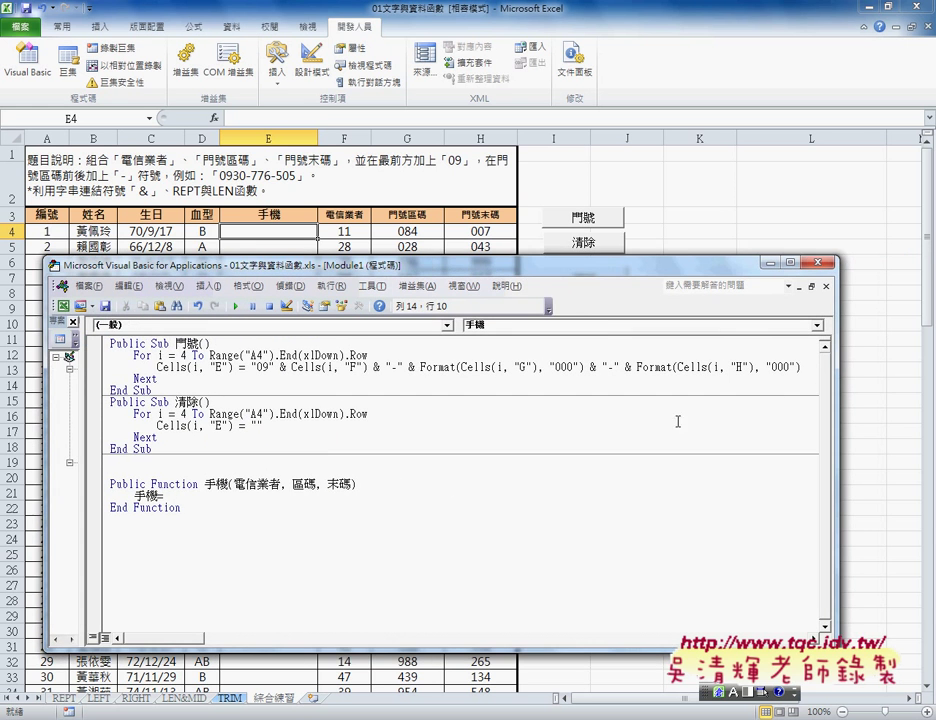
Copy the phone-number expression from the 門號 macro and paste it after 手機 =
{"action": "left_click", "coordinate": [806, 366]}
{"action": "left_click", "coordinate": [430, 432]}
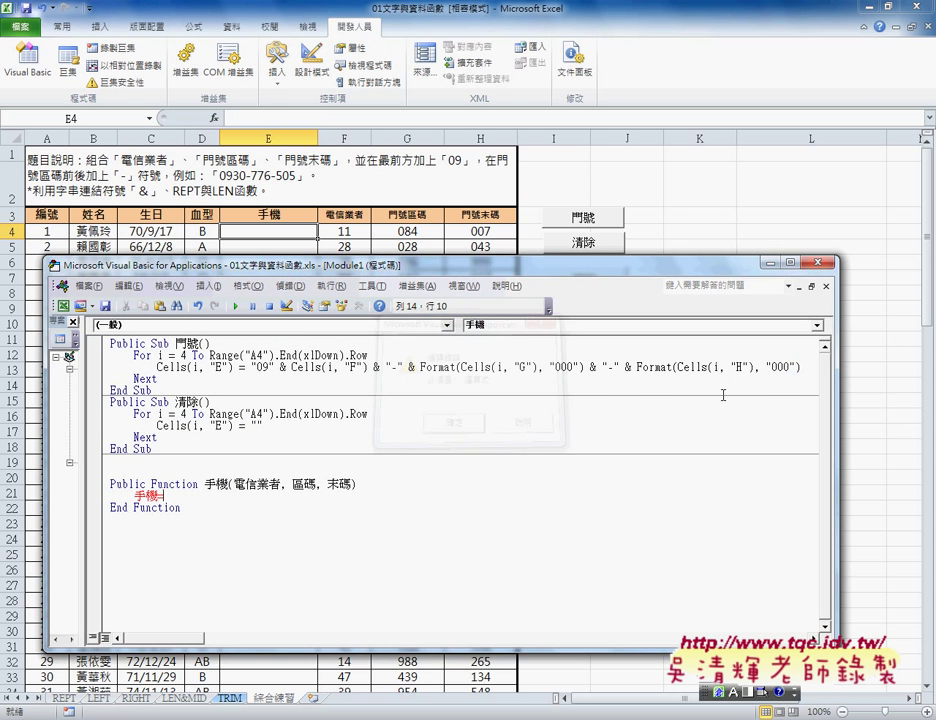
{"action": "left_click_drag", "start_coordinate": [800, 367], "coordinate": [245, 367]}
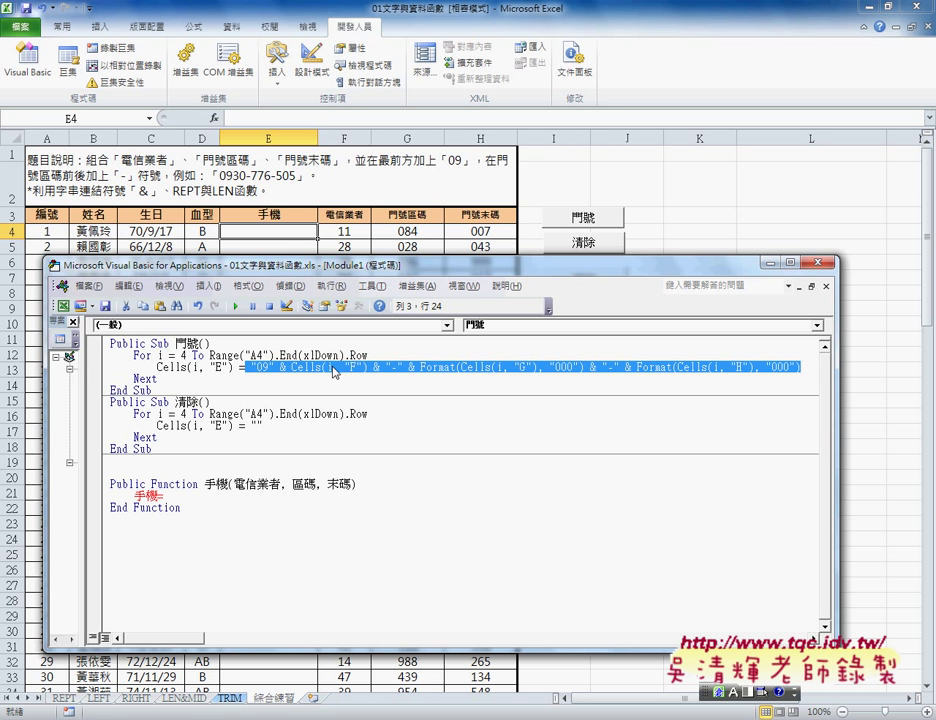
{"action": "left_click", "coordinate": [199, 496]}
{"action": "type", "text": "\"09\" & Cells(i, \"F\") & \"-\" & Format(Cells(i, \"G\"), \"000\") & \"-\" & Format(Cells(i, \"H\"), \"000\")"}
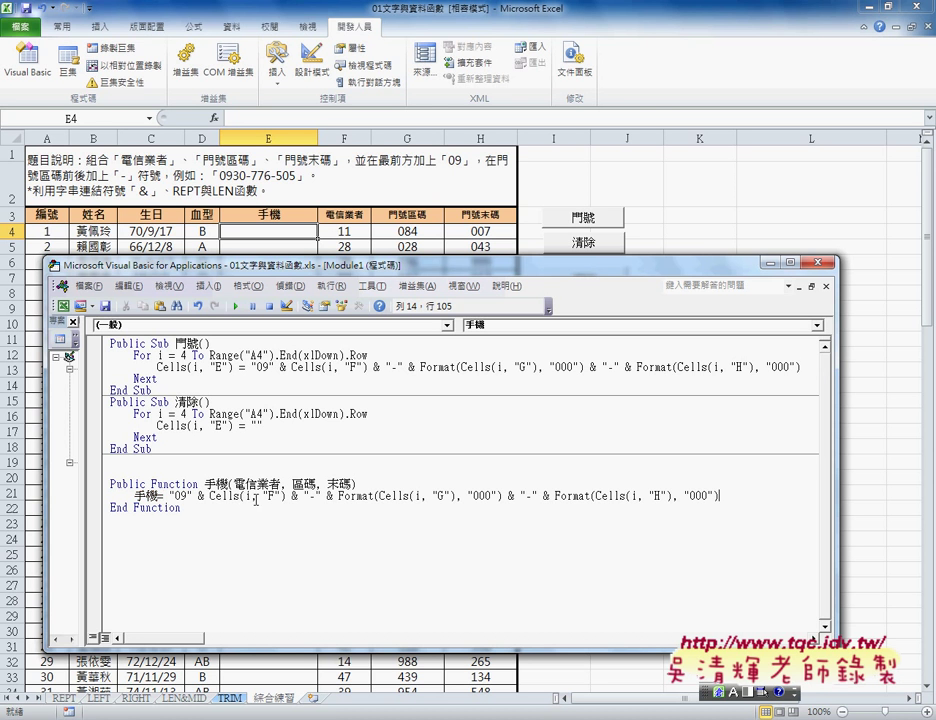
Replace Cells(i, "F") in the pasted expression with the 電信業者 parameter
{"action": "left_click_drag", "start_coordinate": [209, 496], "coordinate": [285, 496]}
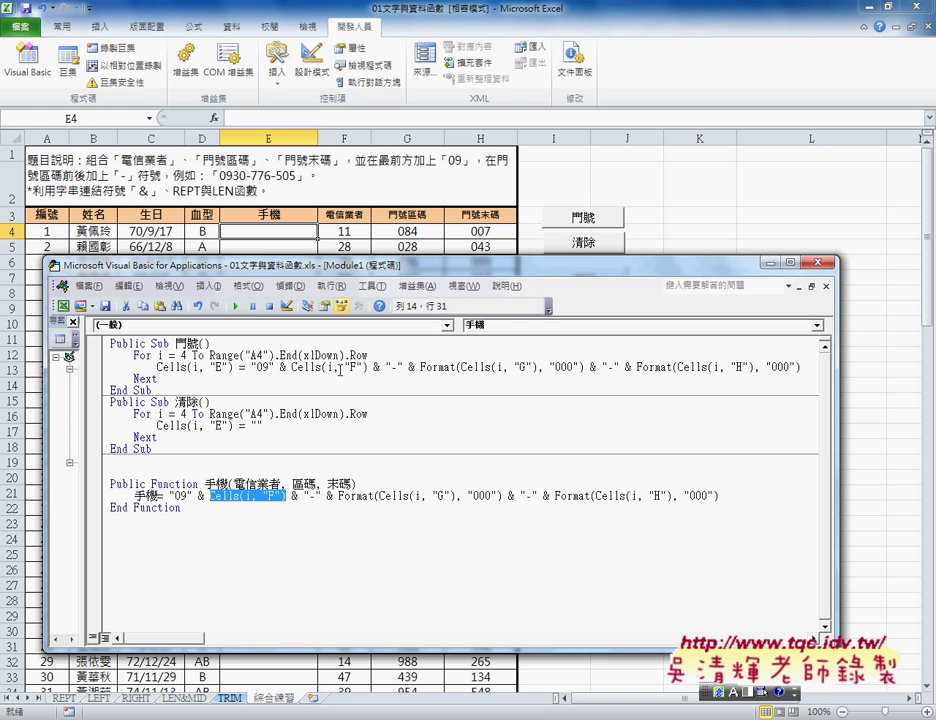
{"action": "double_click", "coordinate": [258, 483]}
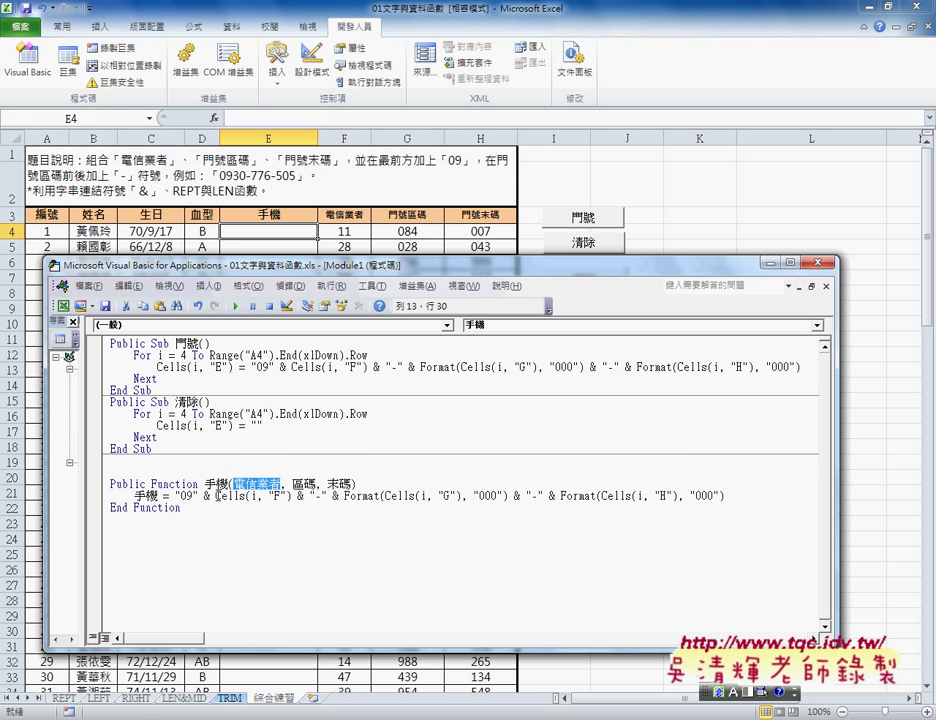
{"action": "left_click_drag", "start_coordinate": [215, 496], "coordinate": [291, 497]}
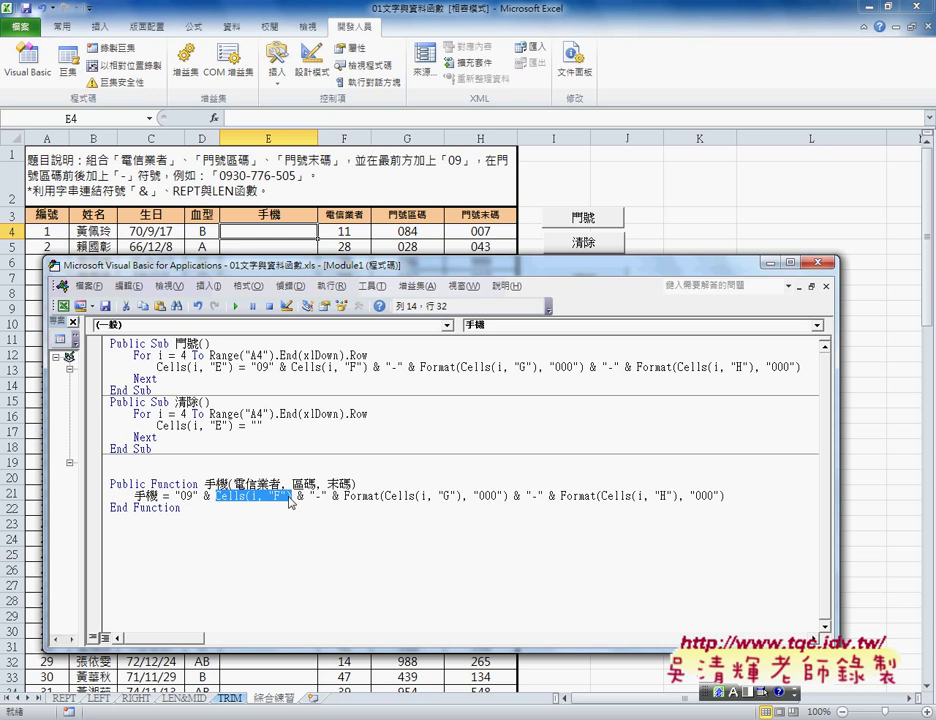
{"action": "type", "text": "電信業者"}
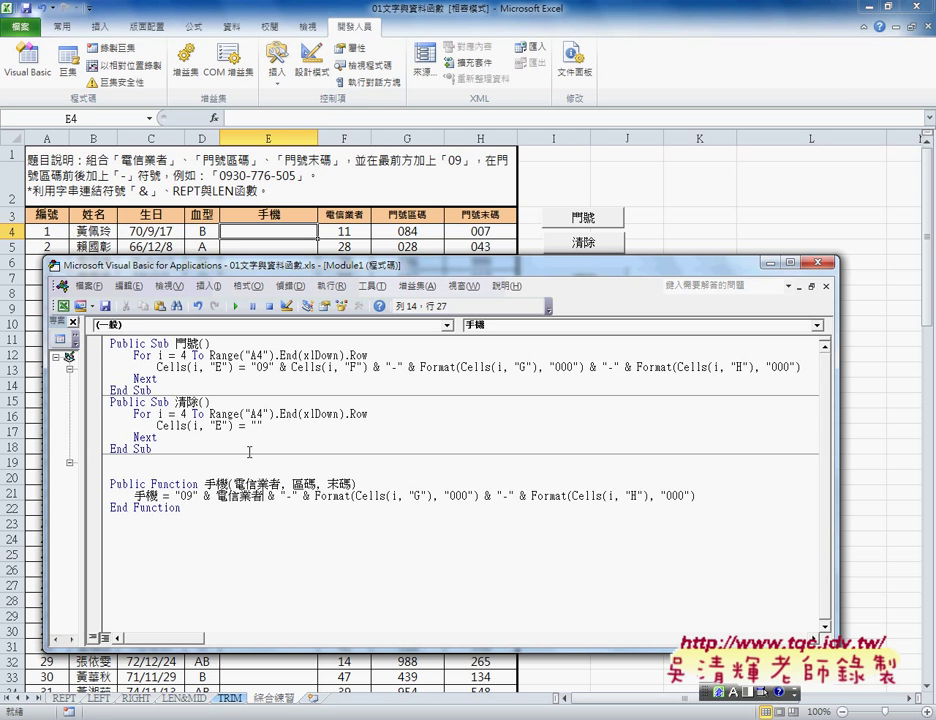
{"action": "left_click", "coordinate": [238, 497]}
Replace Cells(i, "G") and Cells(i, "H") with the 區碼 and 末碼 parameters
{"action": "double_click", "coordinate": [292, 483]}
{"action": "left_click_drag", "start_coordinate": [357, 496], "coordinate": [434, 496]}
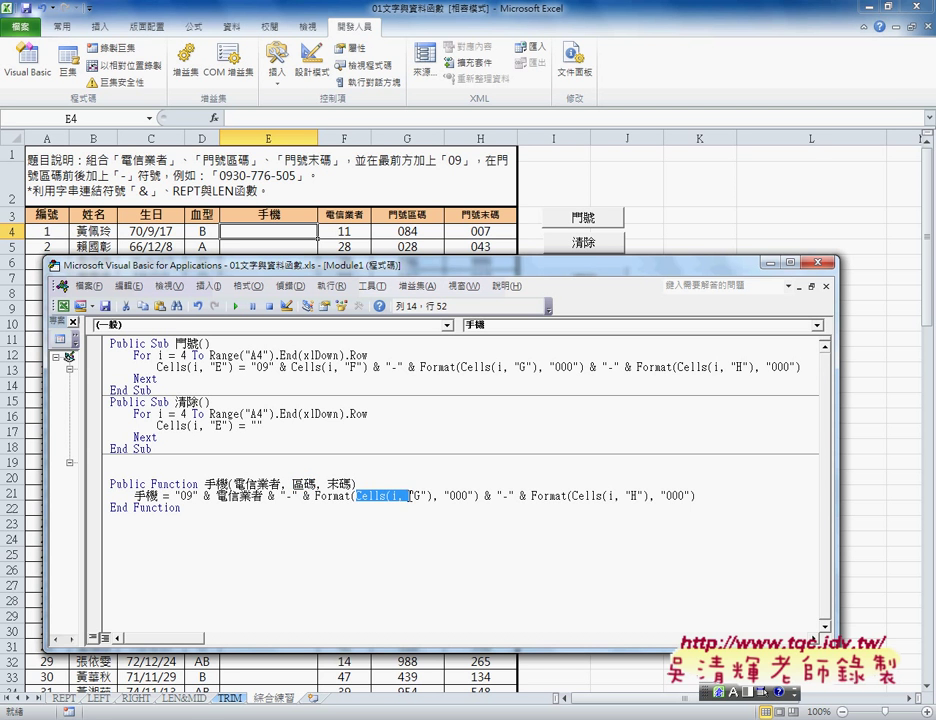
{"action": "type", "text": "區碼"}
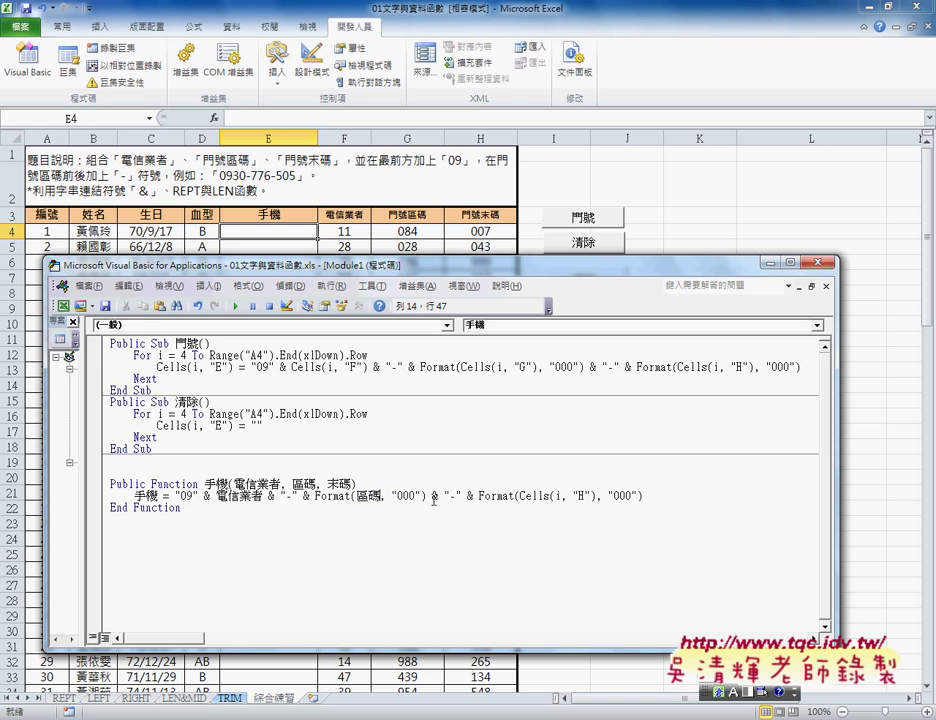
{"action": "double_click", "coordinate": [340, 483]}
{"action": "left_click_drag", "start_coordinate": [519, 495], "coordinate": [597, 495]}
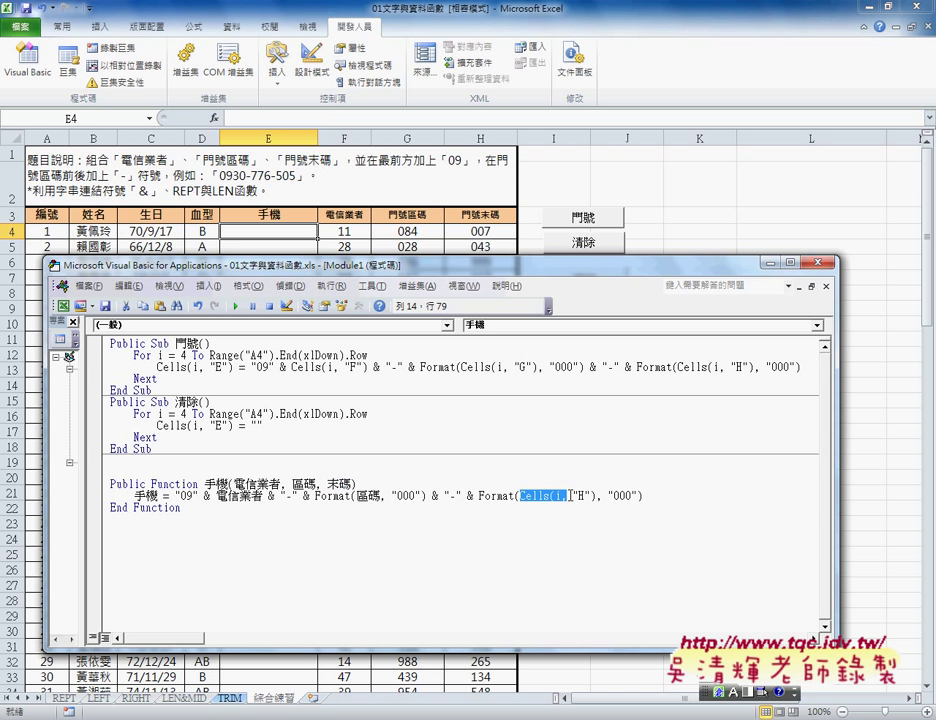
{"action": "type", "text": "末碼"}
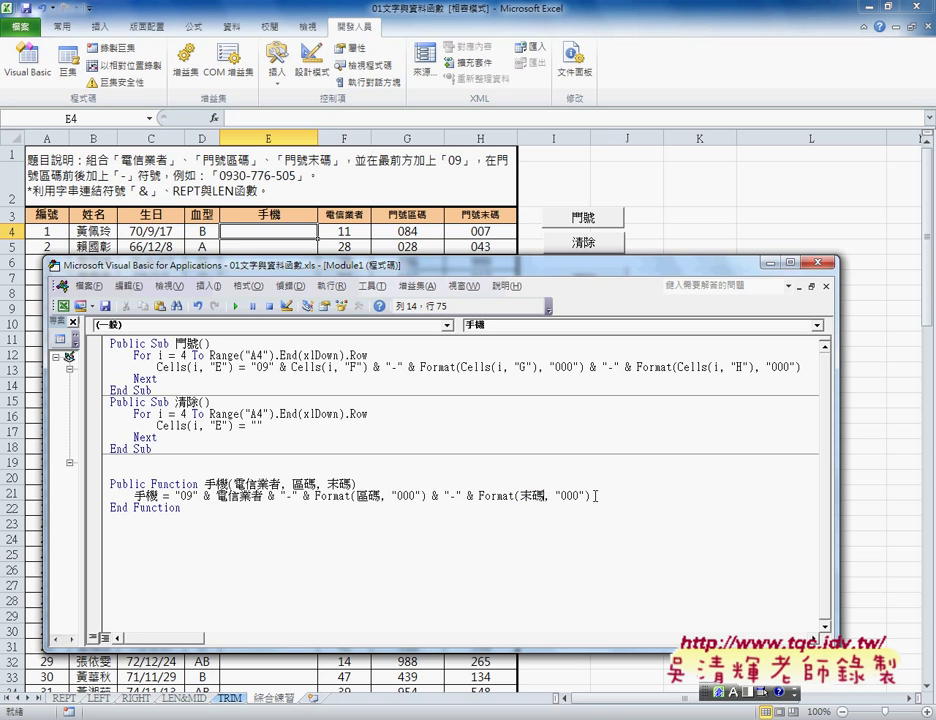
{"action": "left_click", "coordinate": [540, 567]}
{"action": "left_click_drag", "start_coordinate": [233, 484], "coordinate": [352, 484]}
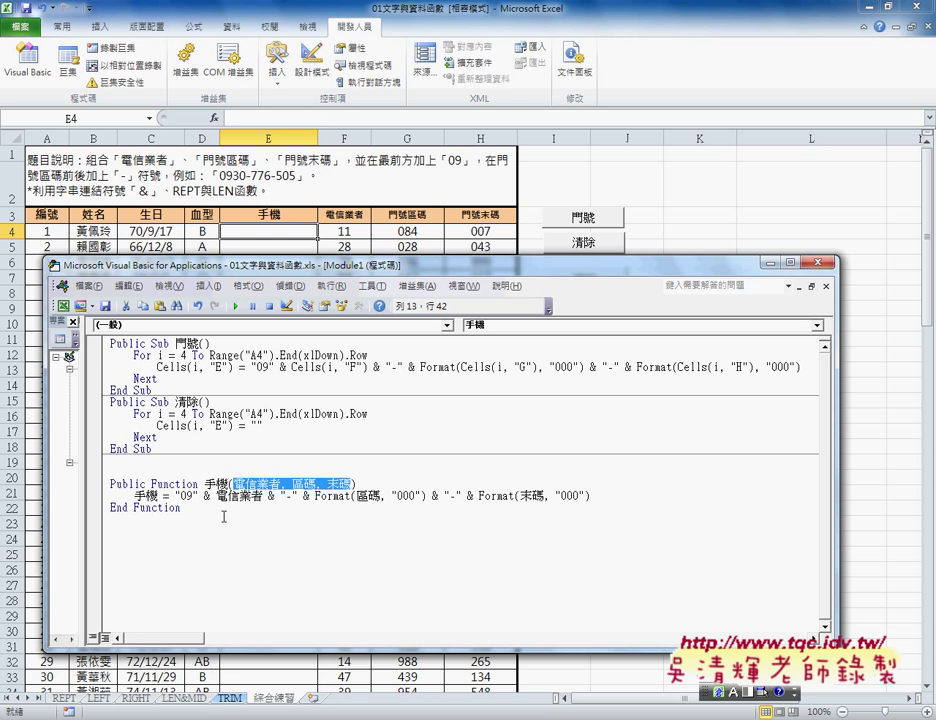
{"action": "left_click_drag", "start_coordinate": [161, 496], "coordinate": [135, 496]}
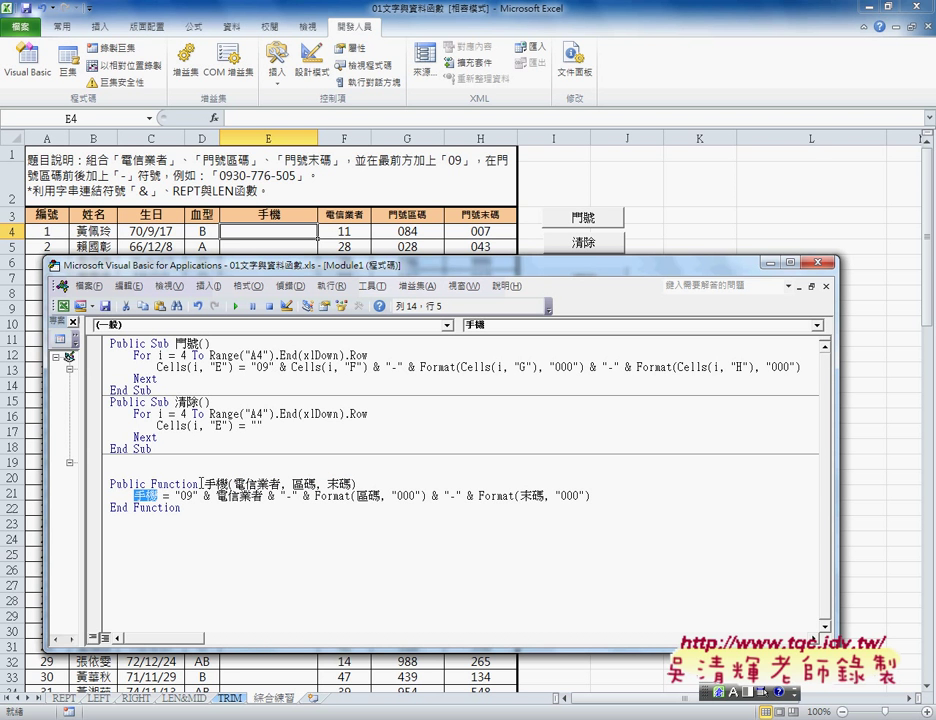
{"action": "left_click", "coordinate": [145, 495]}
{"action": "key", "text": "ctrl+space"}
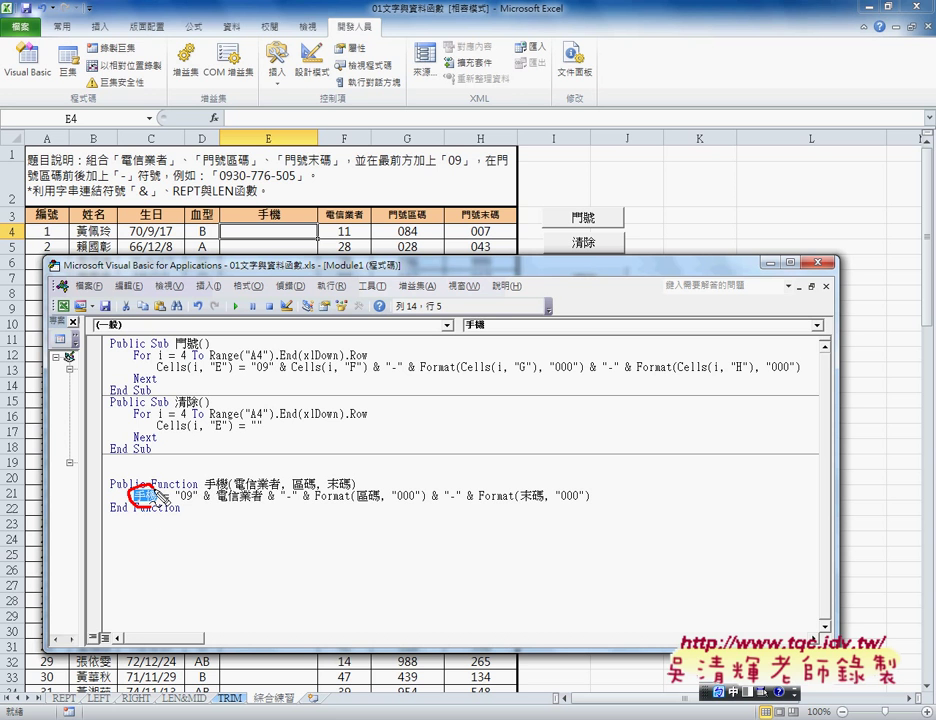
{"action": "left_click_drag", "start_coordinate": [282, 226], "coordinate": [232, 234]}
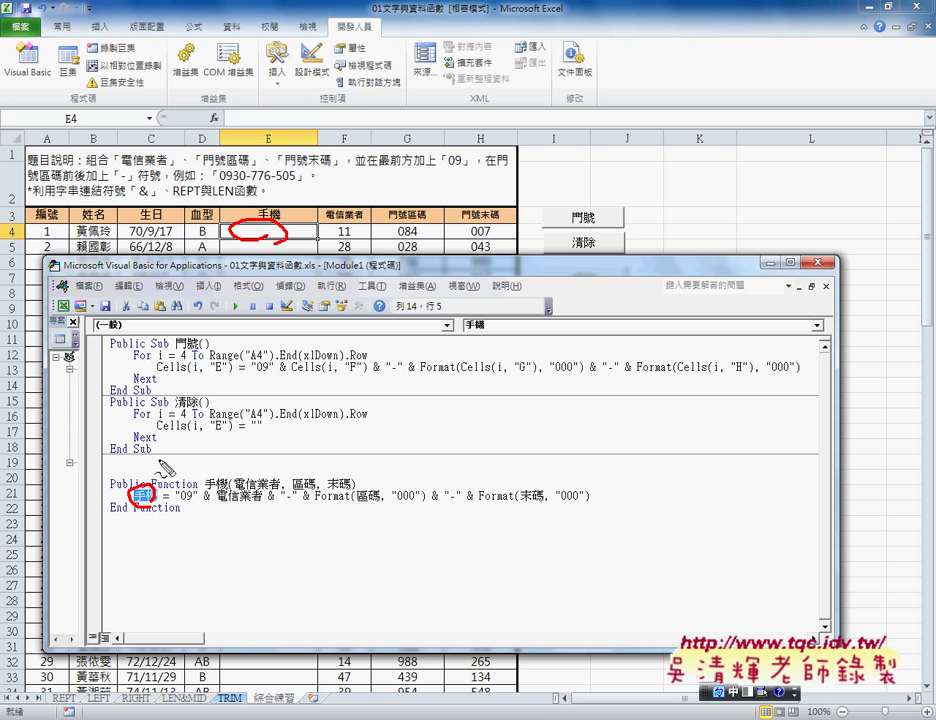
{"action": "left_click_drag", "start_coordinate": [125, 489], "coordinate": [224, 244]}
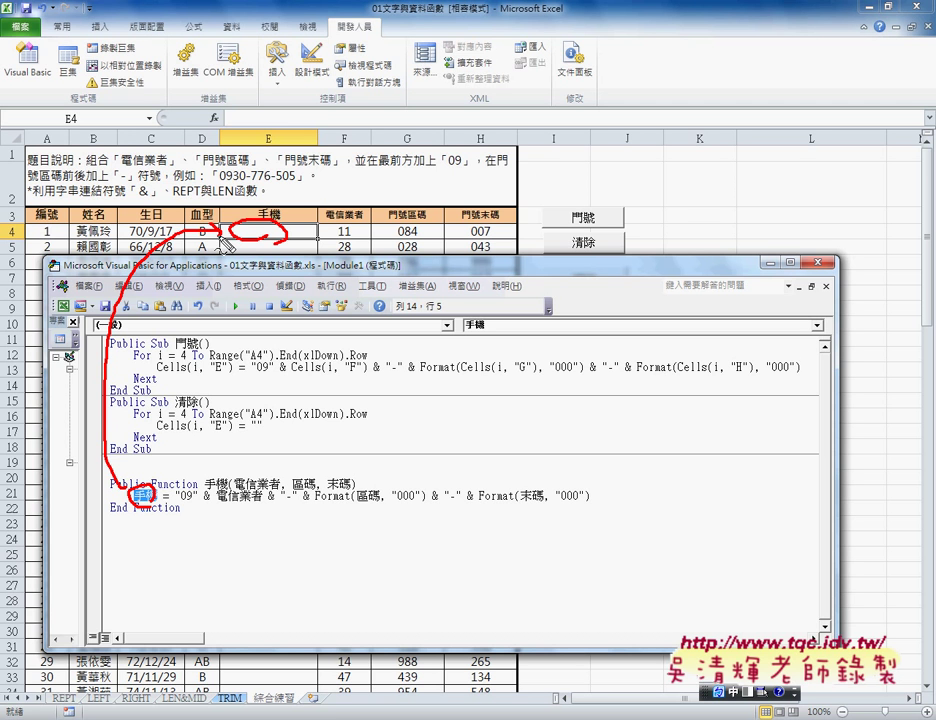
Enter =手機(F4,G4,H4) in E4 and fill it down column E
{"action": "key", "text": "Escape"}
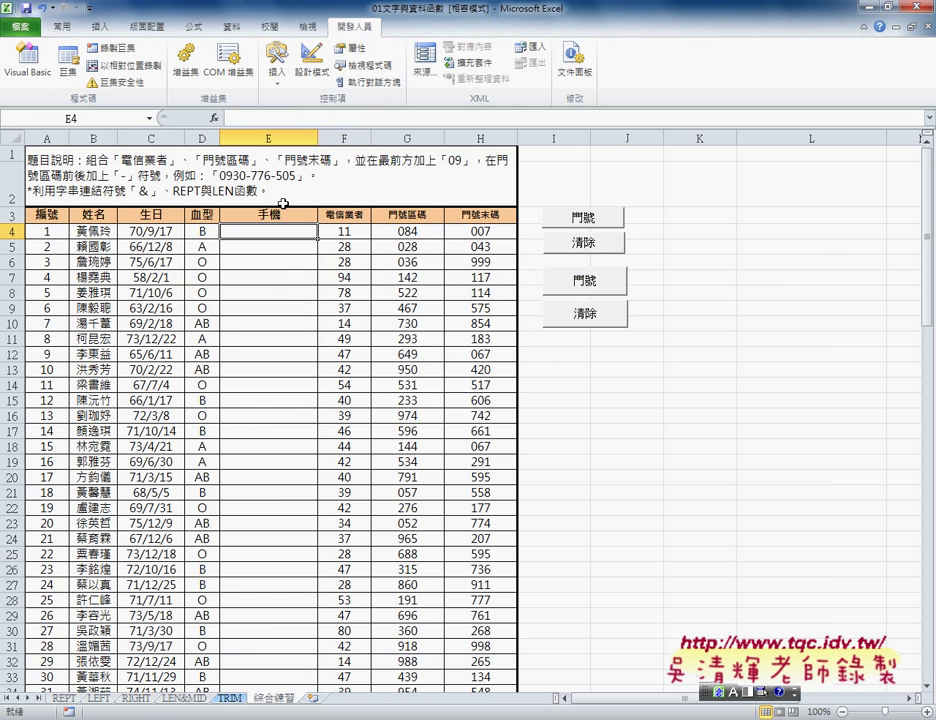
{"action": "left_click", "coordinate": [213, 118]}
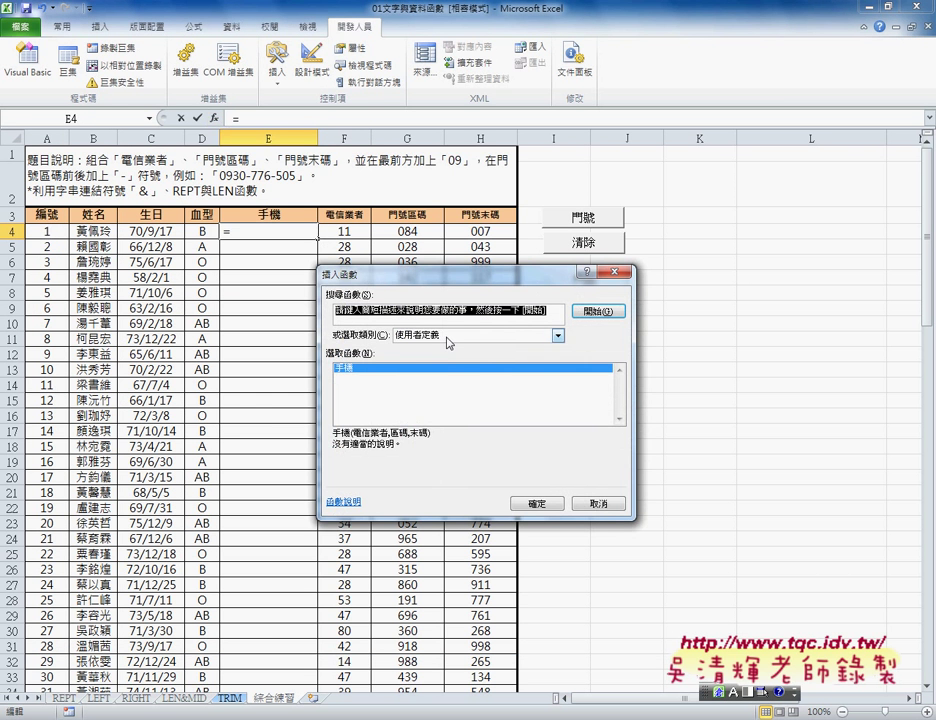
{"action": "left_click", "coordinate": [544, 503]}
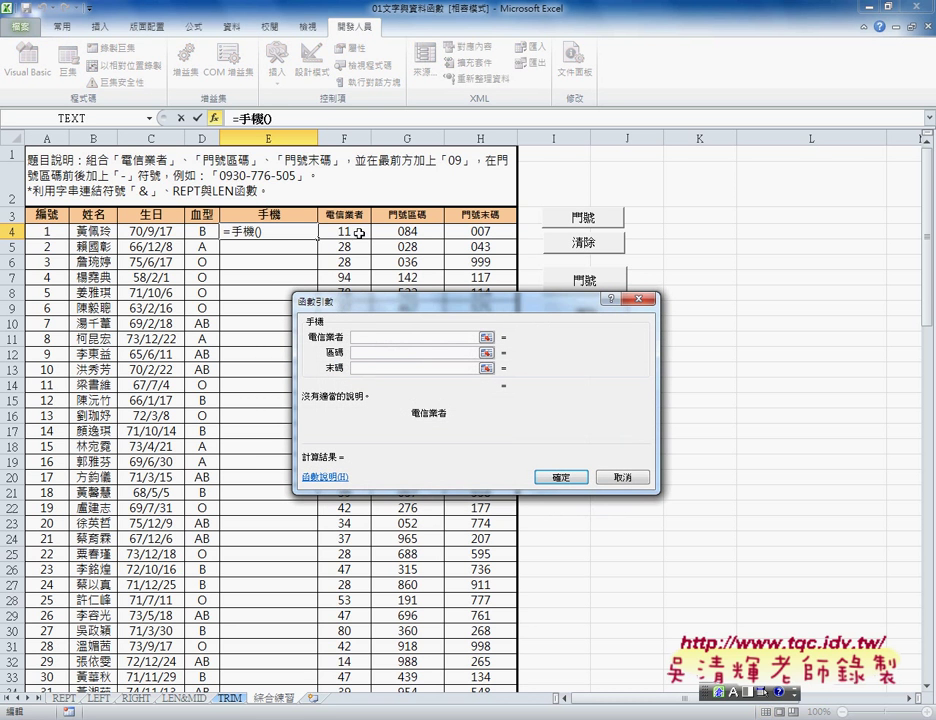
{"action": "left_click", "coordinate": [344, 231]}
{"action": "left_click", "coordinate": [376, 352]}
{"action": "left_click", "coordinate": [410, 231]}
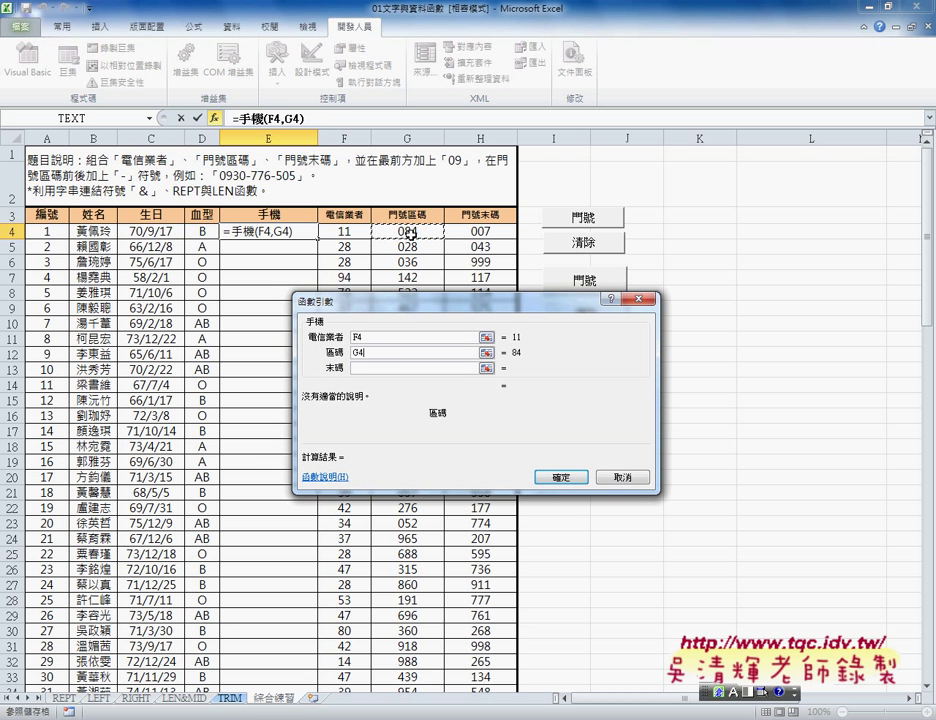
{"action": "left_click", "coordinate": [410, 368]}
{"action": "left_click", "coordinate": [492, 233]}
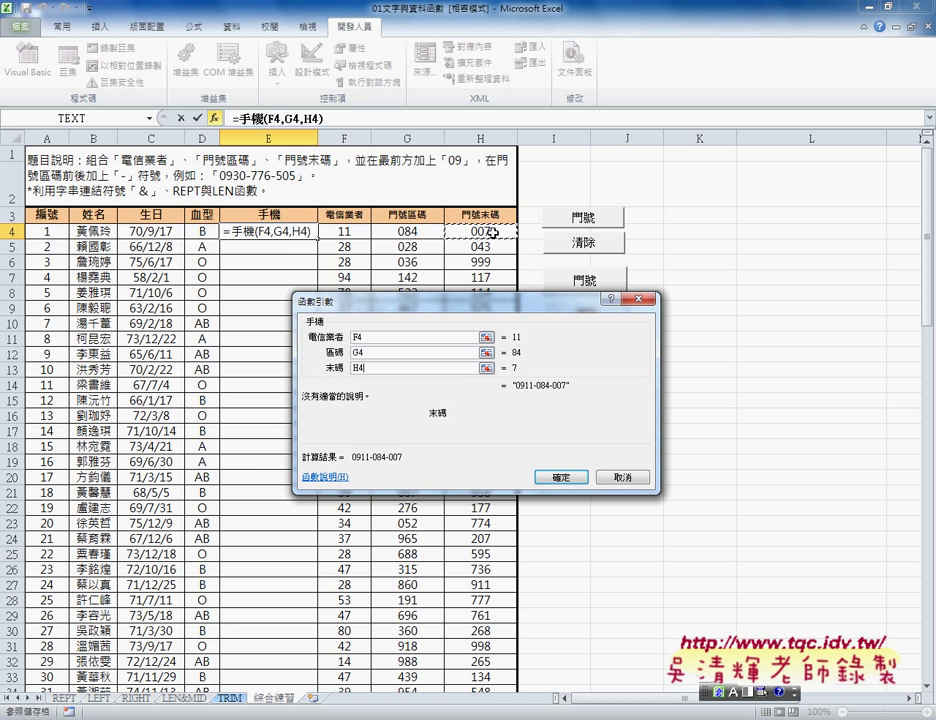
{"action": "left_click", "coordinate": [560, 477]}
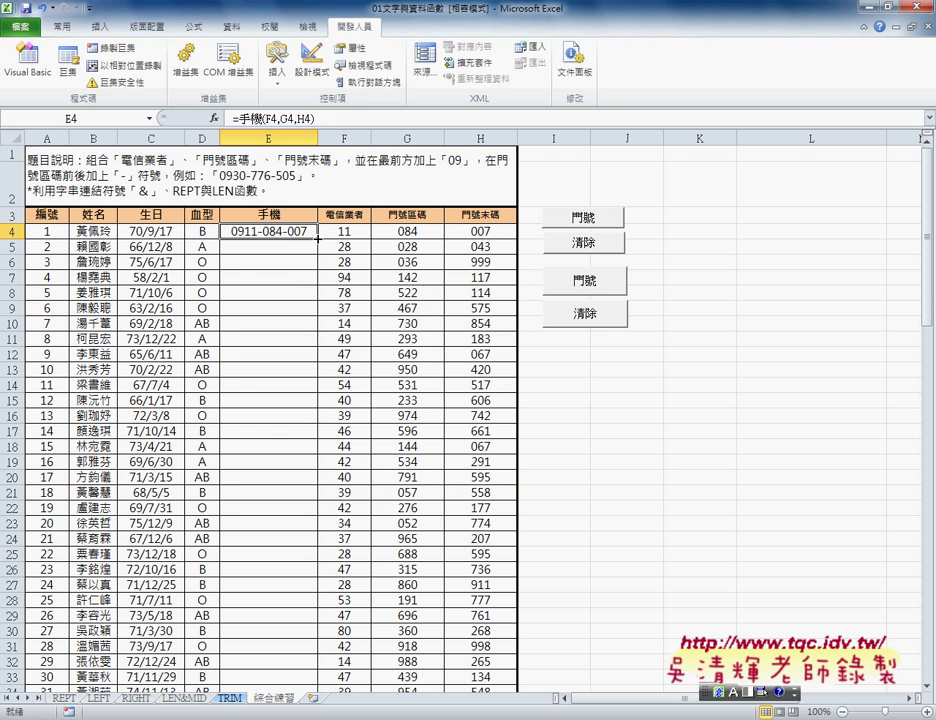
{"action": "double_click", "coordinate": [317, 239]}
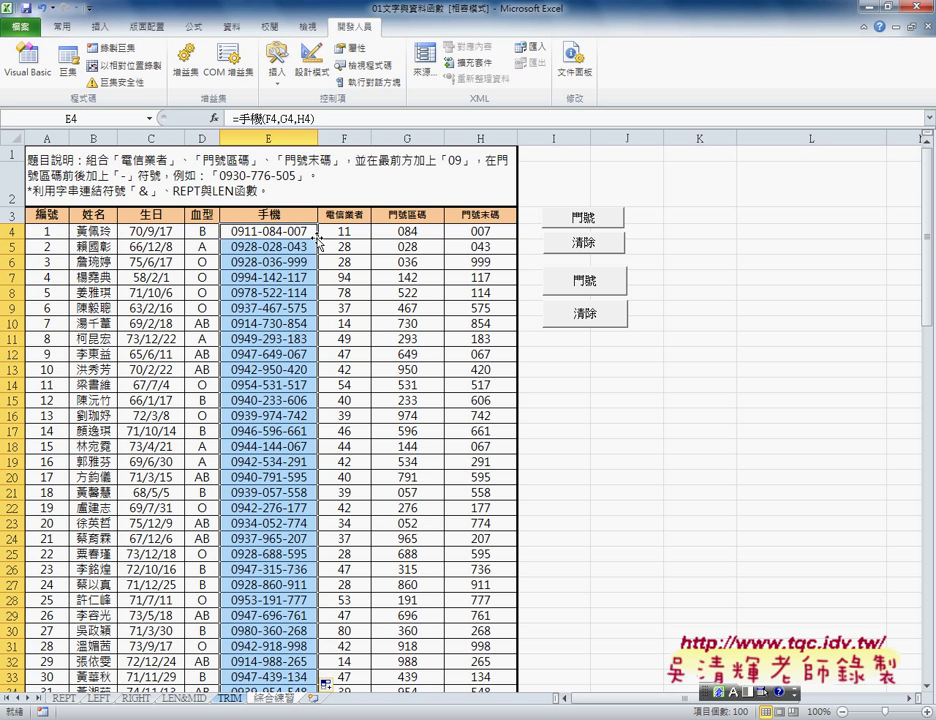
{"action": "left_click", "coordinate": [240, 119]}
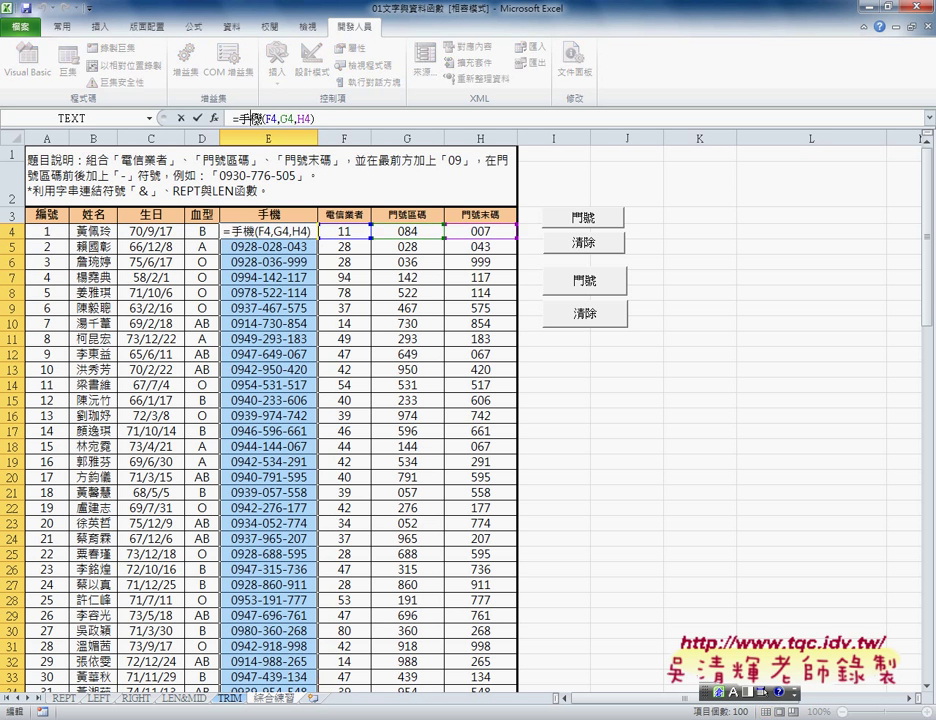
{"action": "left_click", "coordinate": [216, 119]}
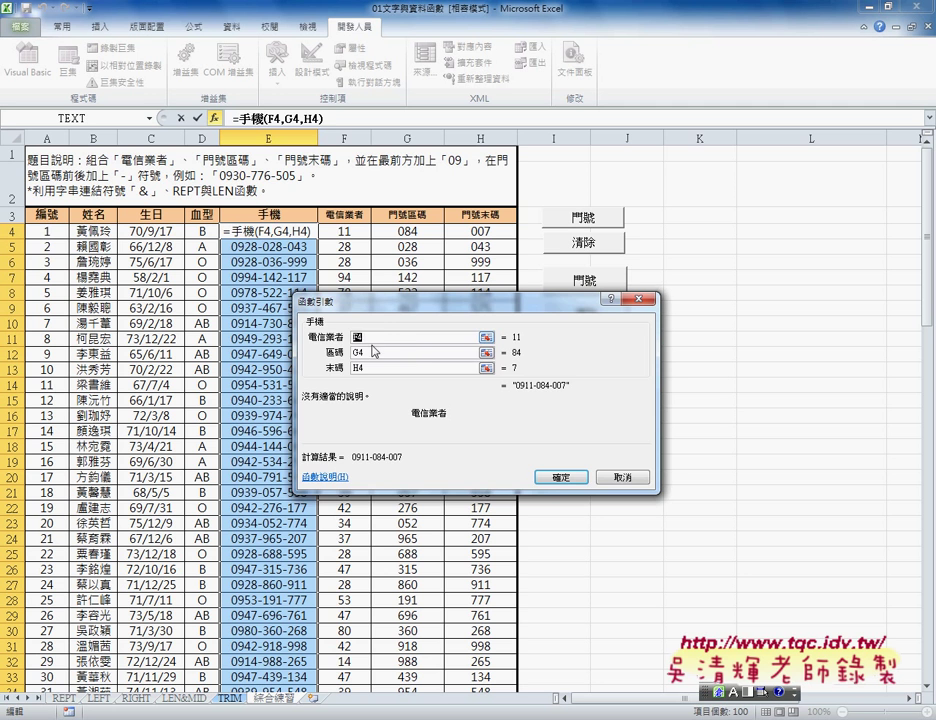
{"action": "left_click", "coordinate": [428, 338]}
{"action": "left_click_drag", "start_coordinate": [337, 231], "coordinate": [480, 231]}
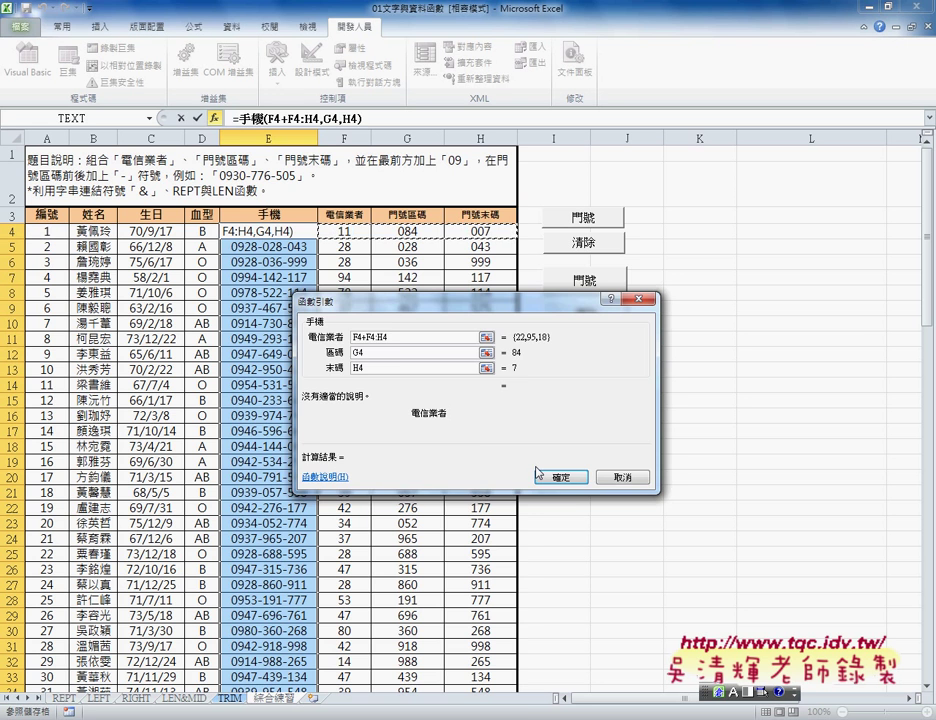
{"action": "left_click", "coordinate": [614, 477]}
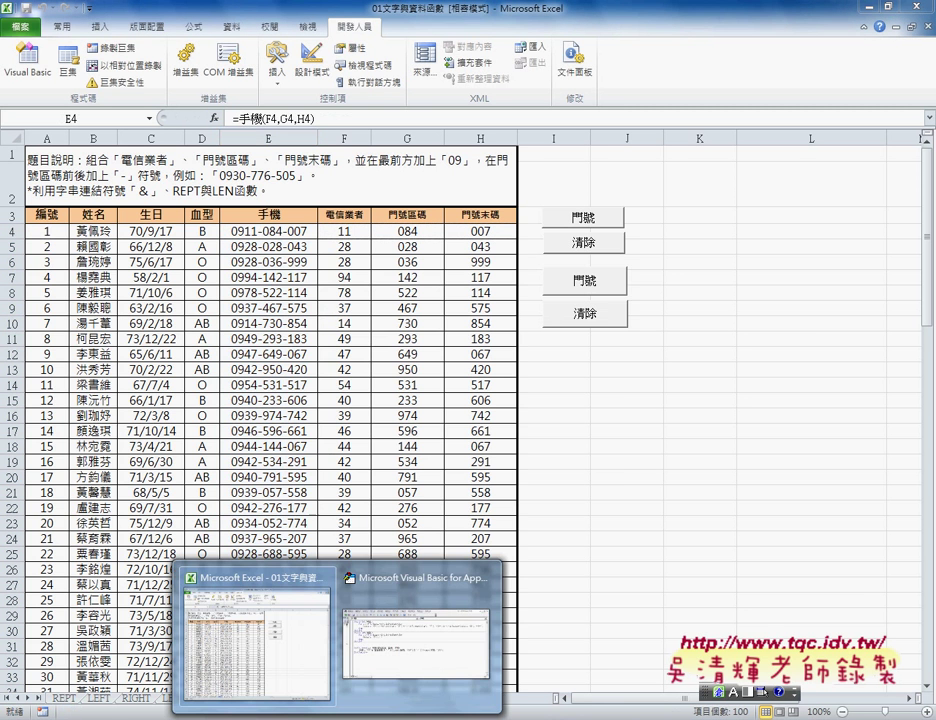
In the VBA editor, view the Function type under Insert > Procedure, then cancel
{"action": "left_click", "coordinate": [420, 625]}
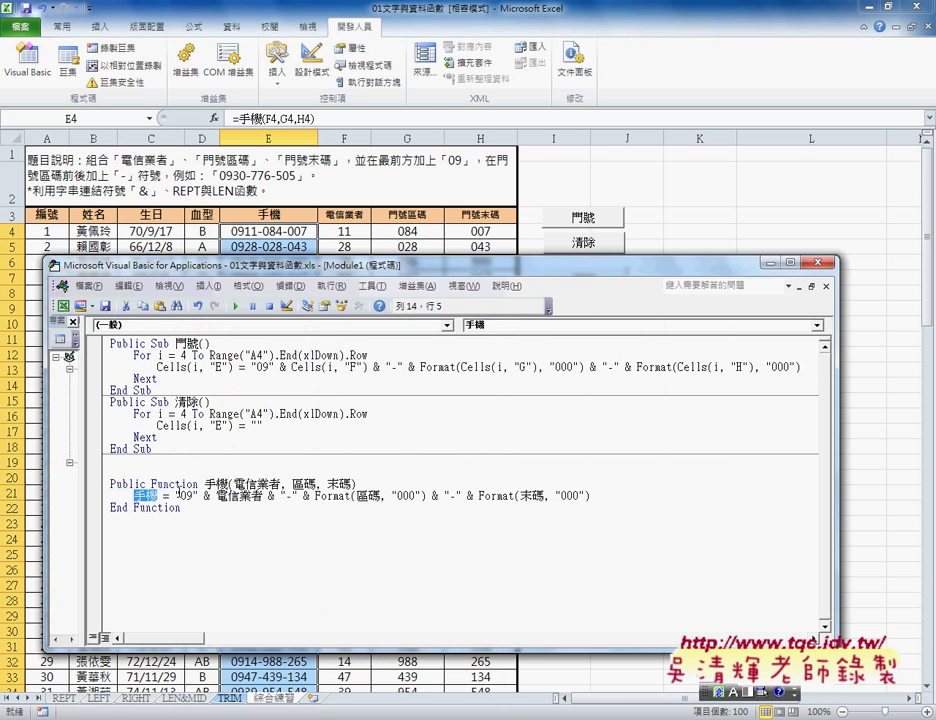
{"action": "left_click", "coordinate": [180, 495]}
{"action": "left_click", "coordinate": [208, 286]}
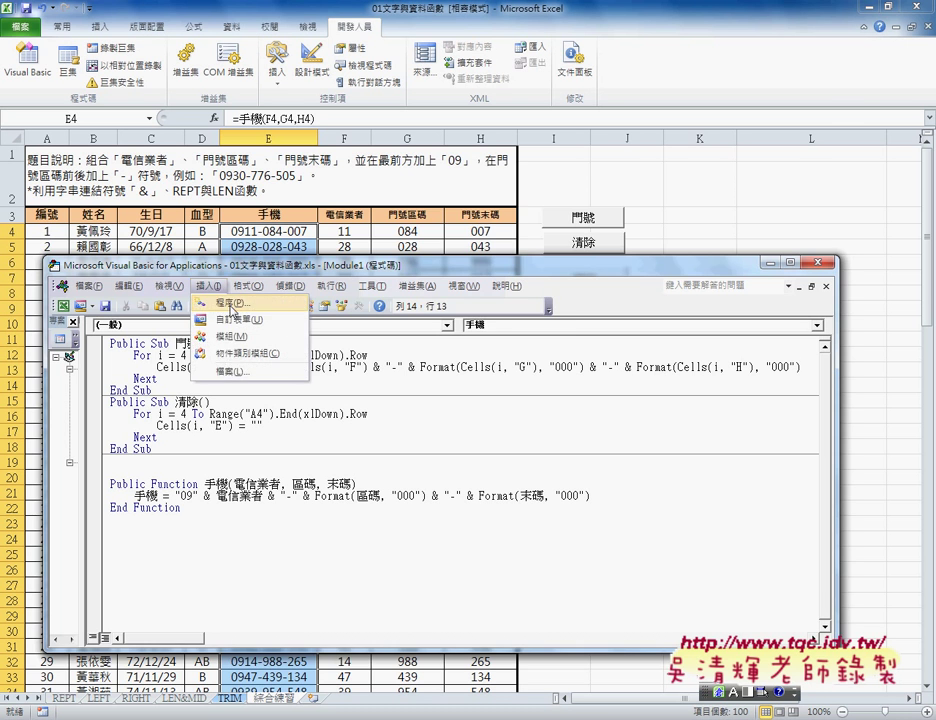
{"action": "left_click", "coordinate": [228, 302]}
{"action": "left_click", "coordinate": [418, 261]}
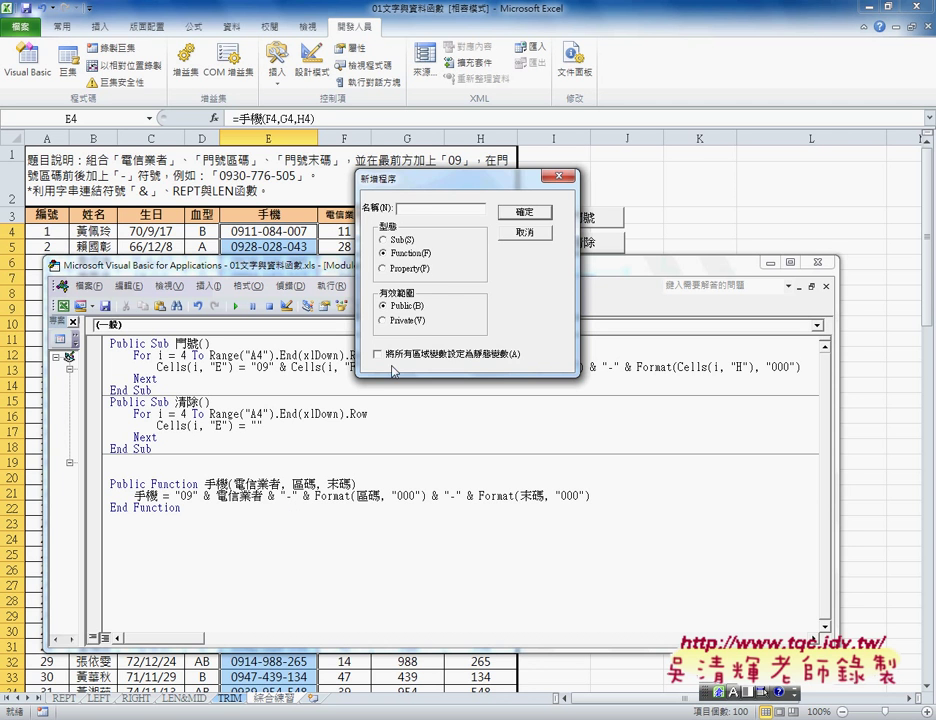
{"action": "left_click", "coordinate": [527, 232]}
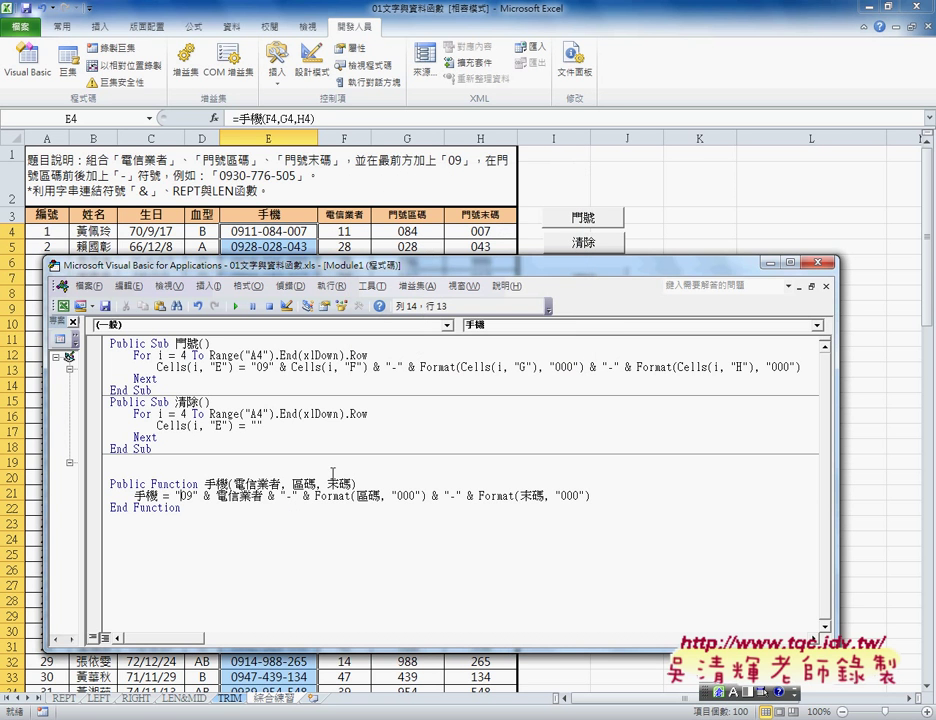
Delete the two blank lines between the 清除 procedure and the 手機 function
{"action": "left_click", "coordinate": [167, 461]}
{"action": "key", "text": "Delete"}
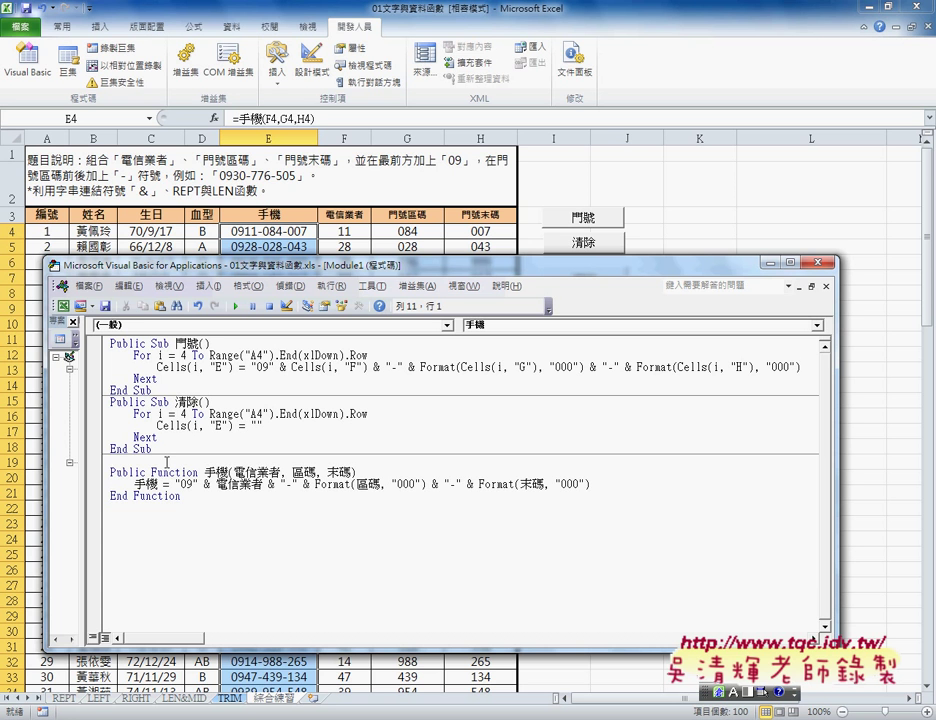
{"action": "key", "text": "Delete"}
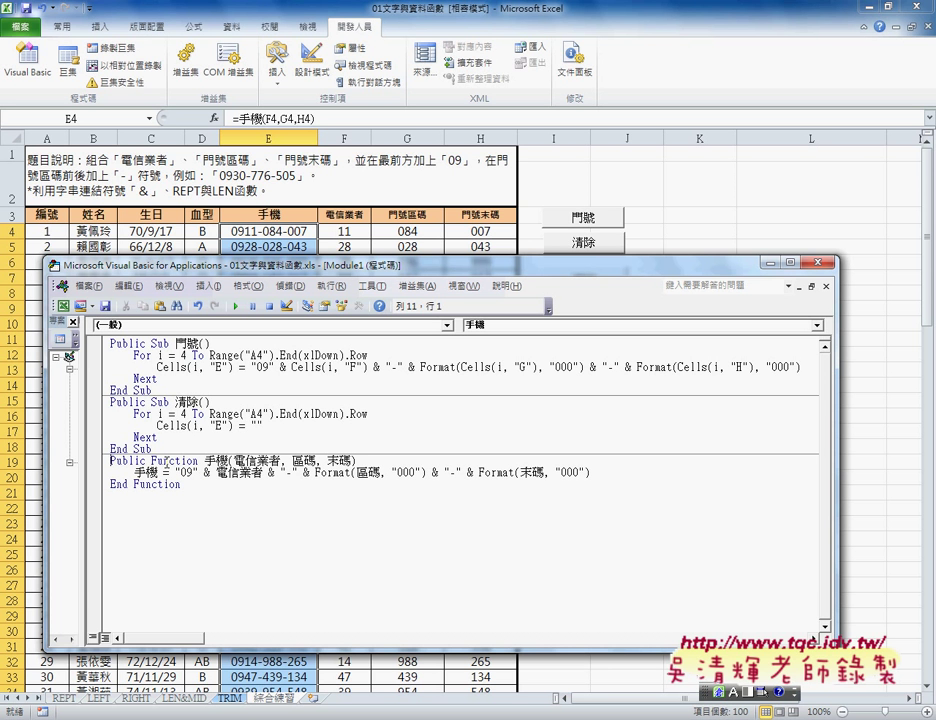